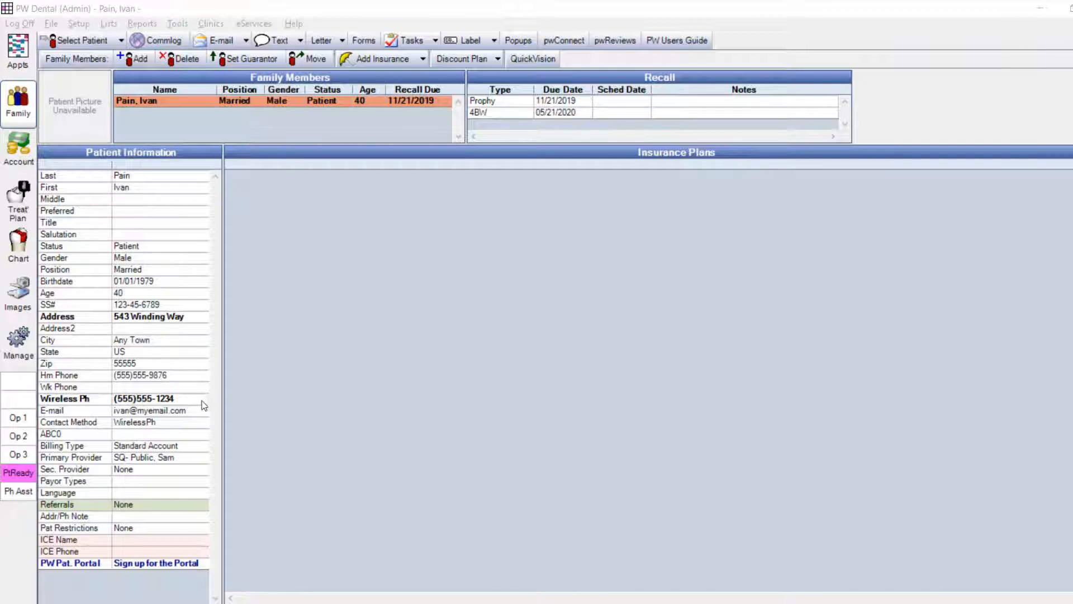
{"action": "left_click", "coordinate": [183, 405]}
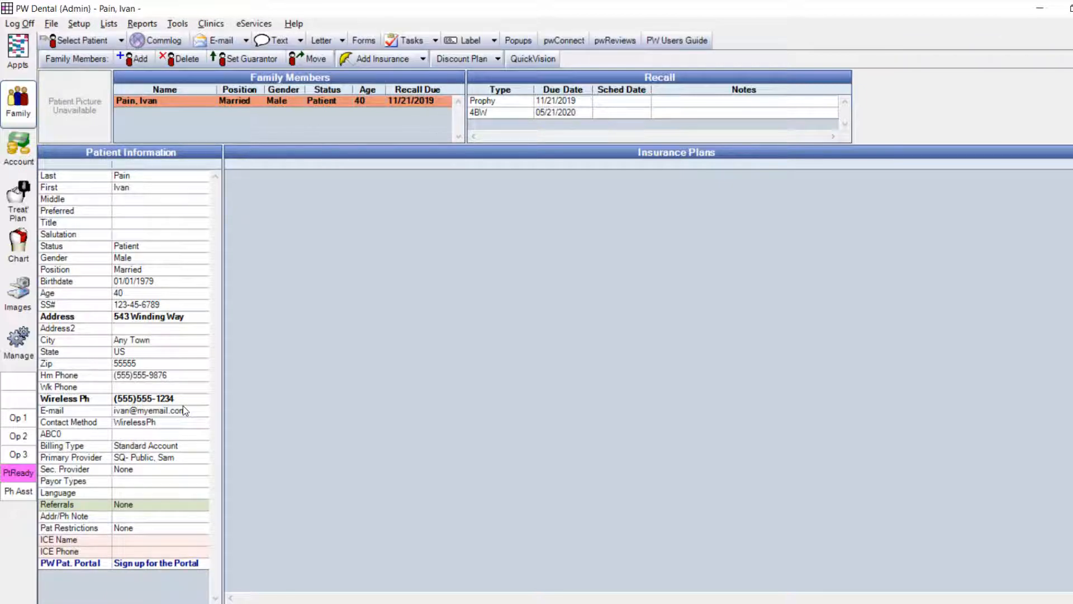
{"action": "double_click", "coordinate": [183, 404]}
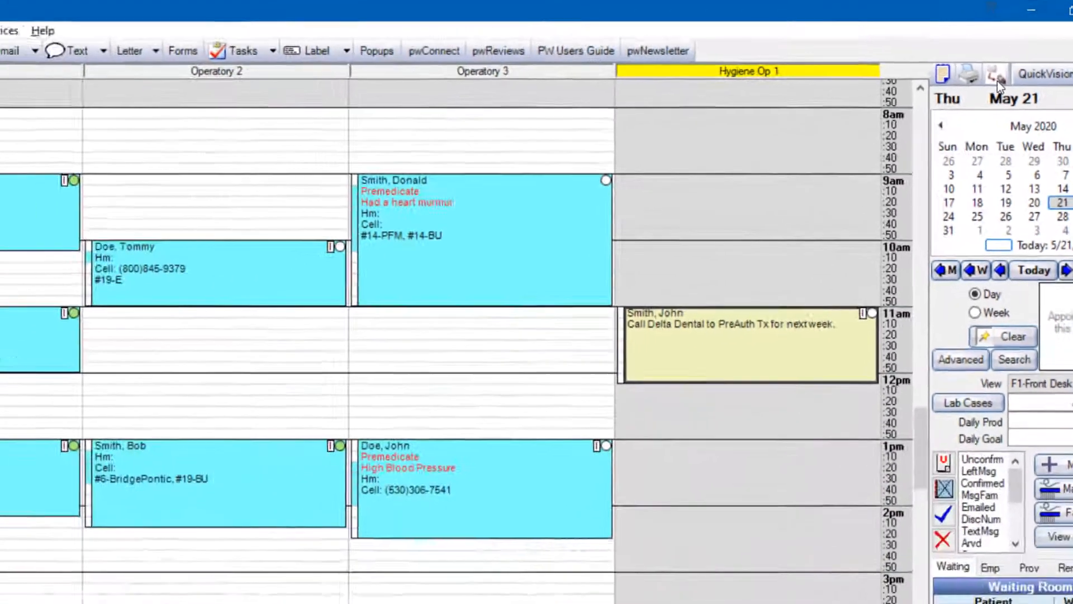
View the on-demand text and recipient list for unconfirmed patients scheduled on 05/21/2020, and close it without sending
{"action": "left_click", "coordinate": [967, 104]}
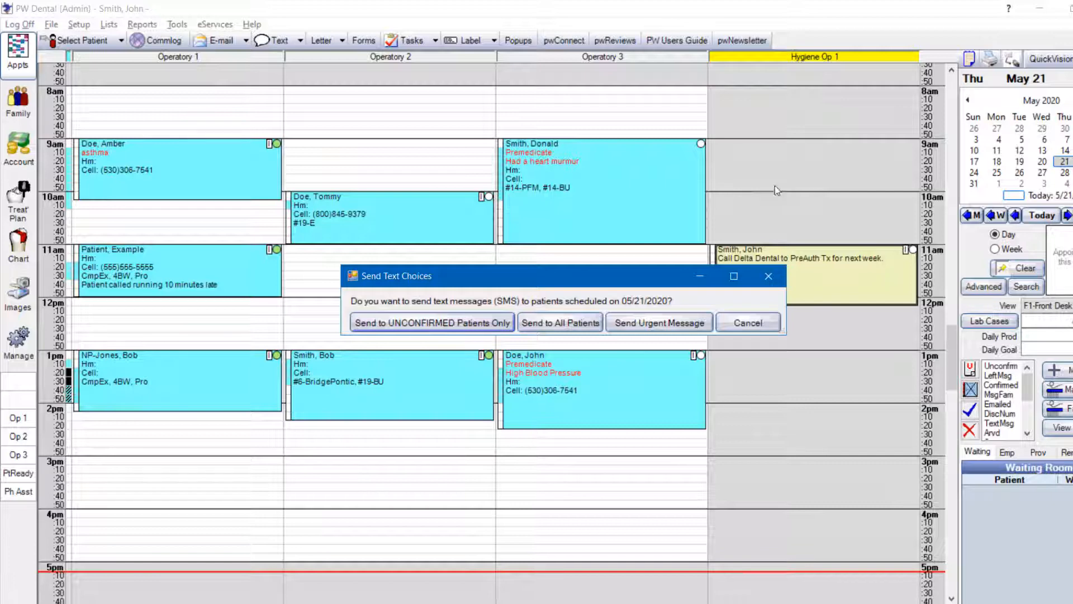
{"action": "left_click", "coordinate": [460, 324]}
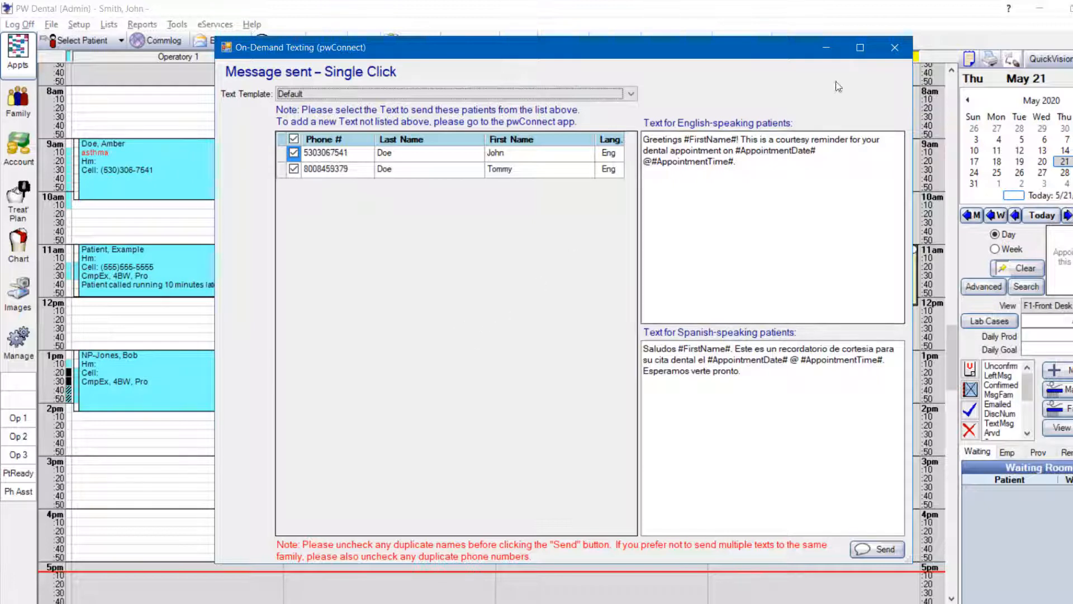
{"action": "left_click", "coordinate": [895, 49]}
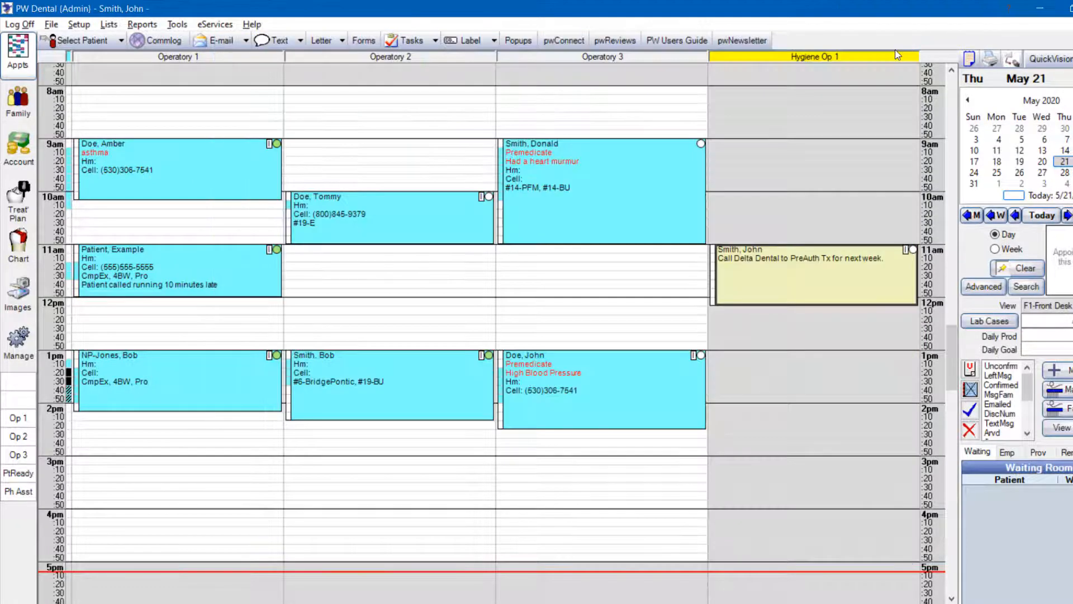
Mark the 10am appointment in Operatory 2 as confirmed
{"action": "mouse_move", "coordinate": [539, 229]}
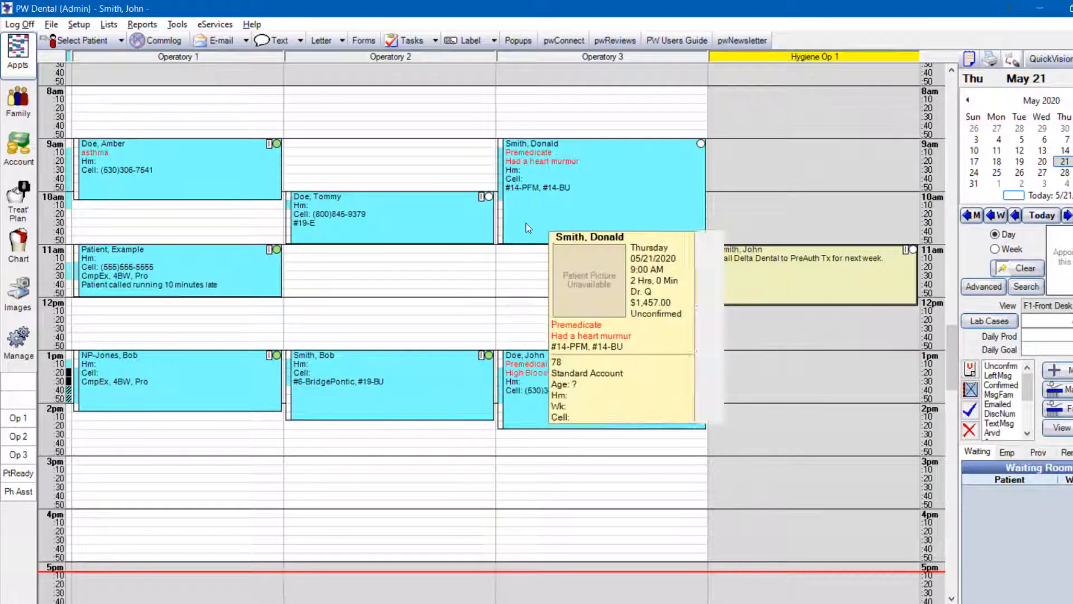
{"action": "left_click", "coordinate": [474, 226]}
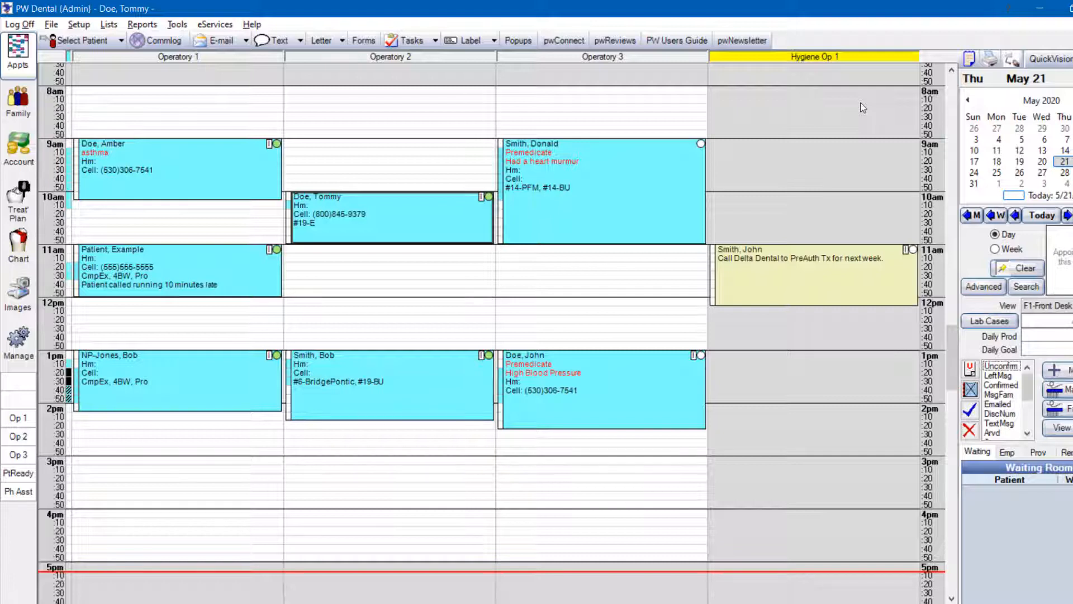
View the on-demand text and recipient list for all patients scheduled on 05/21/2020, and close it without sending
{"action": "left_click", "coordinate": [1011, 61]}
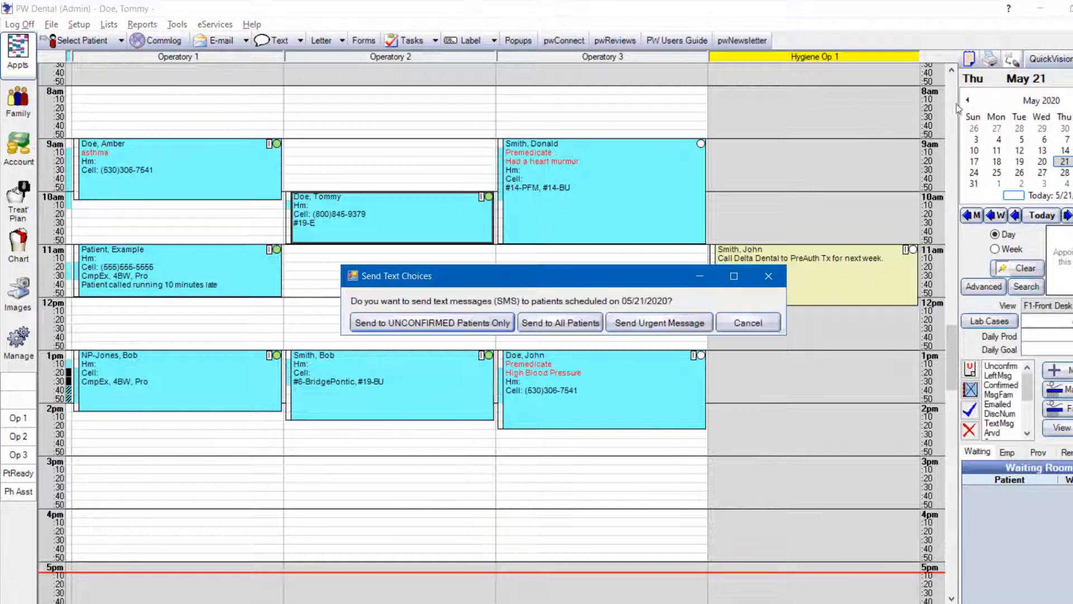
{"action": "left_click", "coordinate": [556, 324]}
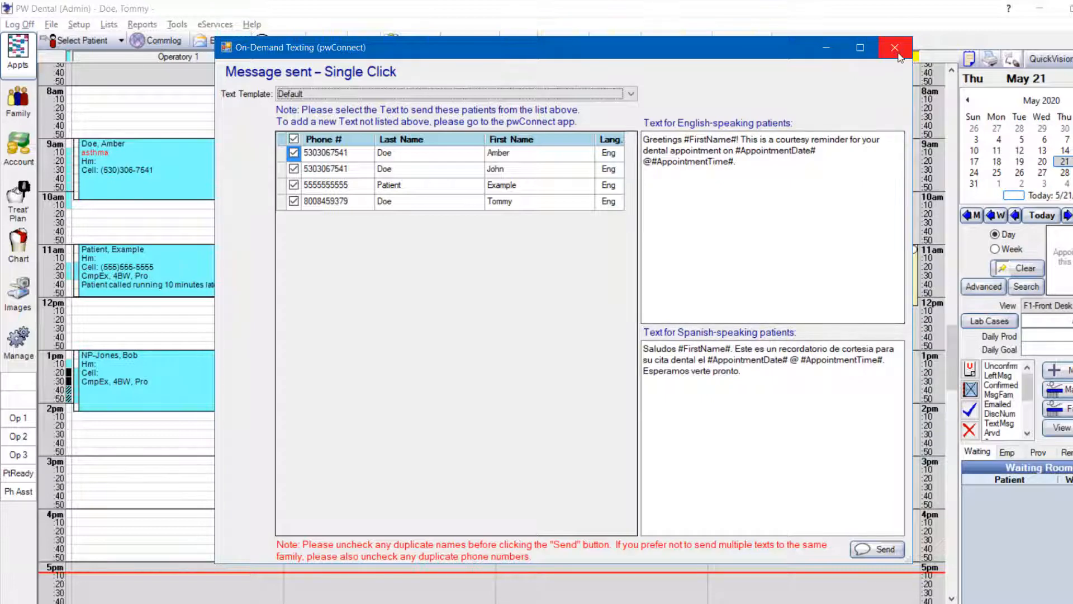
{"action": "left_click", "coordinate": [897, 51]}
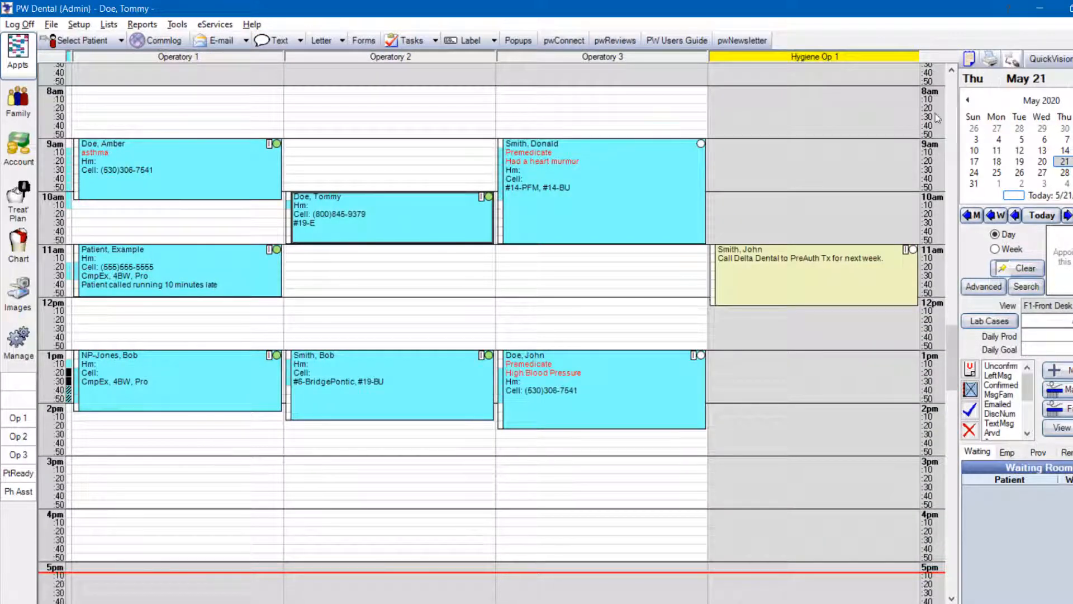
Draft the urgent message "Sorry due to an emergency we need to reschedule your appointment" for the day's patients and cancel it
{"action": "left_click", "coordinate": [1010, 59]}
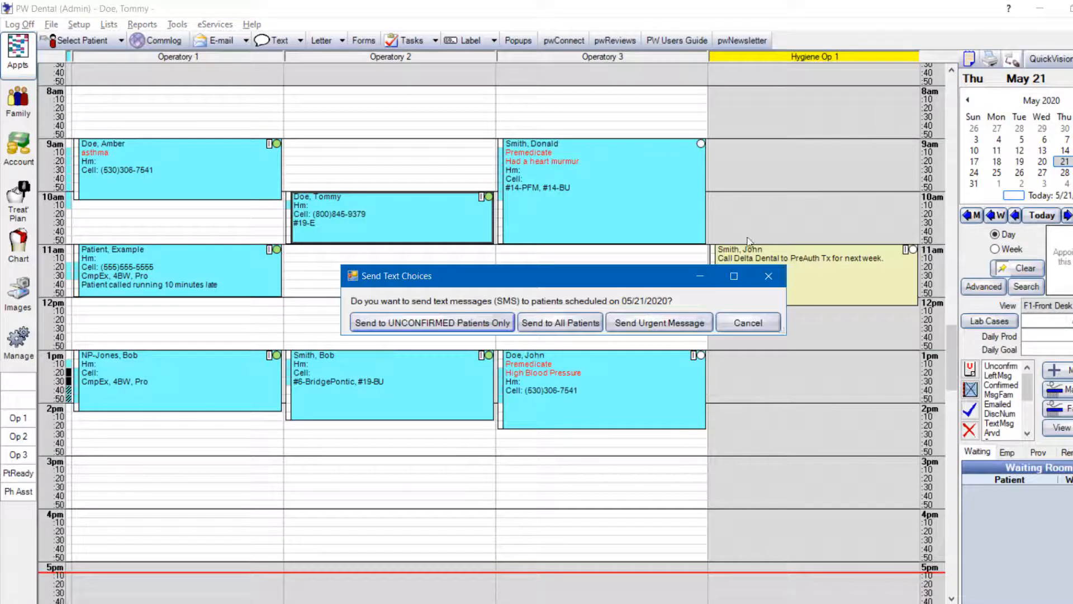
{"action": "left_click", "coordinate": [659, 323]}
{"action": "type", "text": "Sor"}
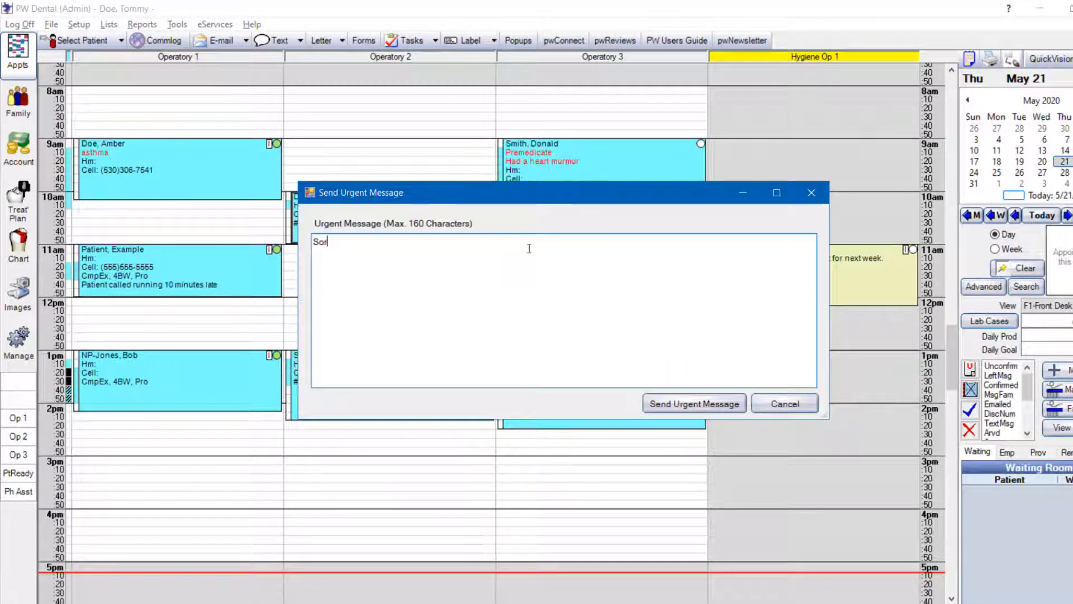
{"action": "type", "text": "ry due t"}
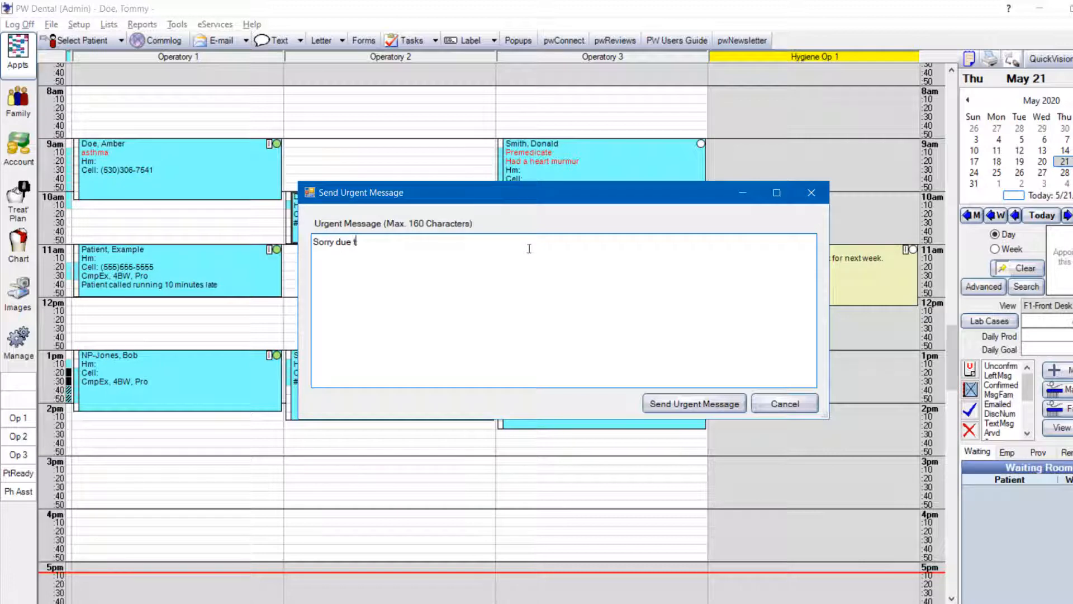
{"action": "type", "text": "o an emergency we need to "}
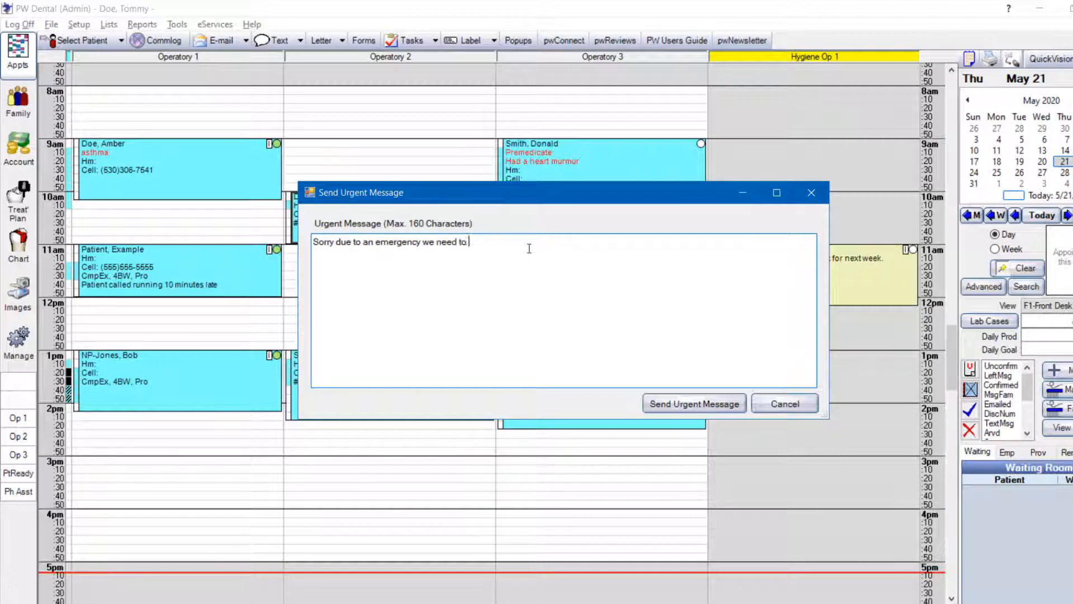
{"action": "type", "text": "reschedule your appointment"}
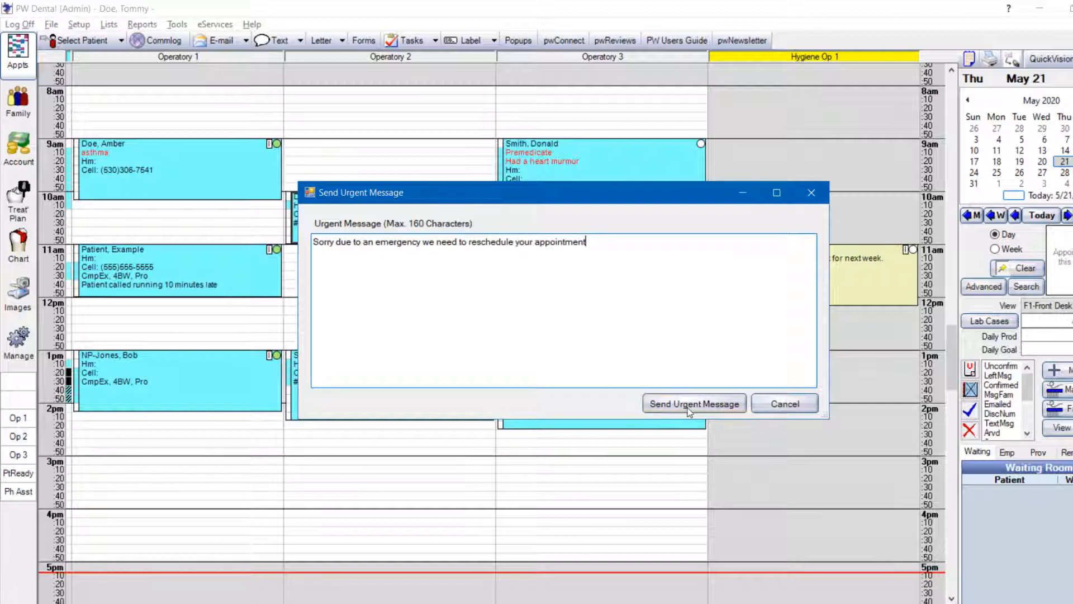
{"action": "left_click", "coordinate": [783, 405]}
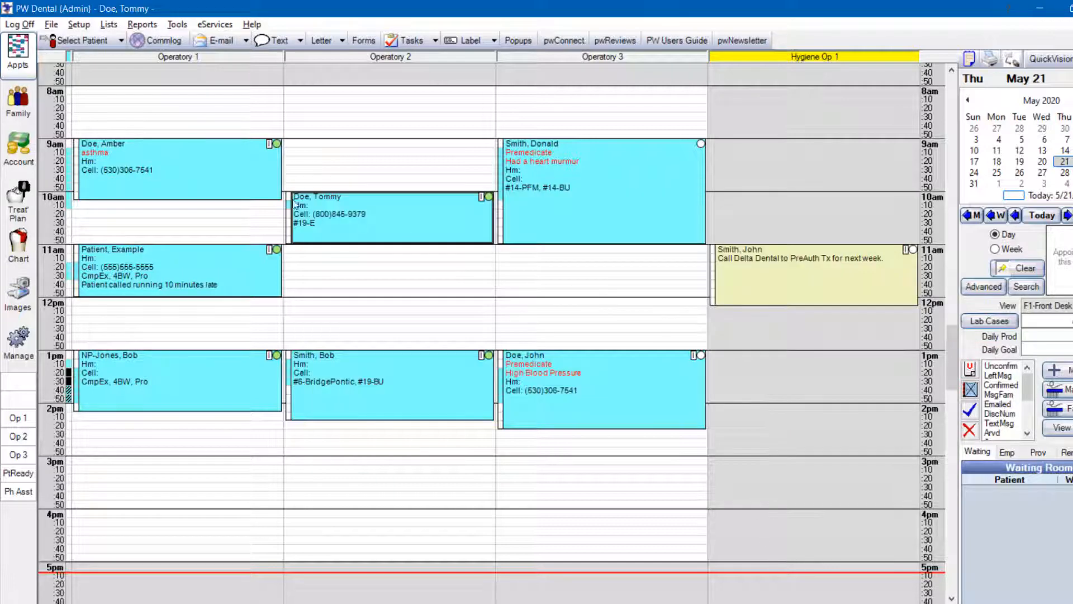
Examine the text entries in the account's Communications Log for the patient of the 9am Operatory 1 appointment
{"action": "left_click", "coordinate": [89, 167]}
{"action": "left_click", "coordinate": [19, 148]}
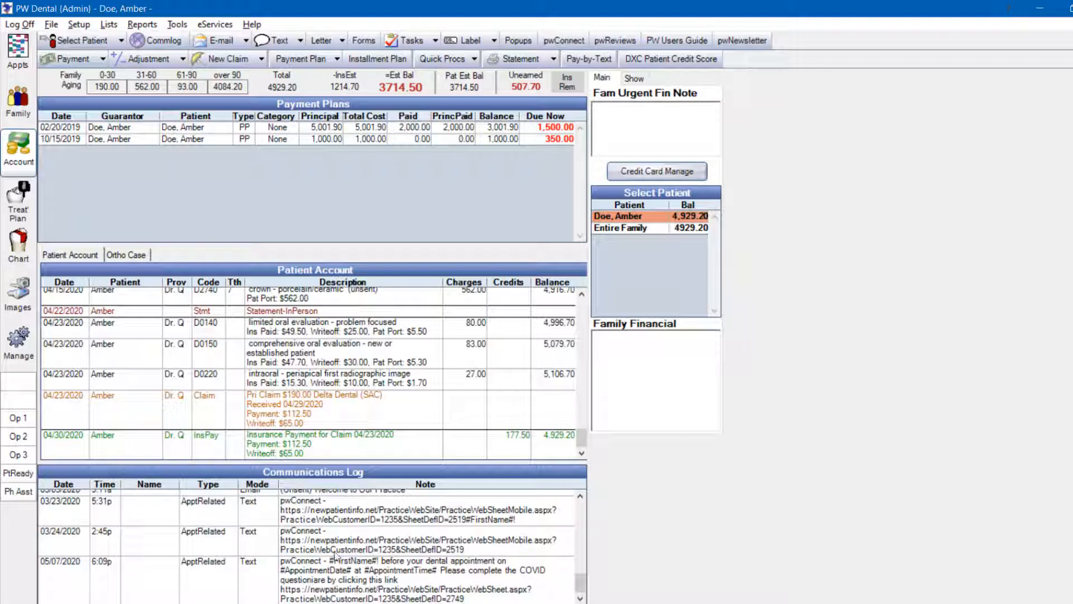
{"action": "left_click", "coordinate": [406, 557]}
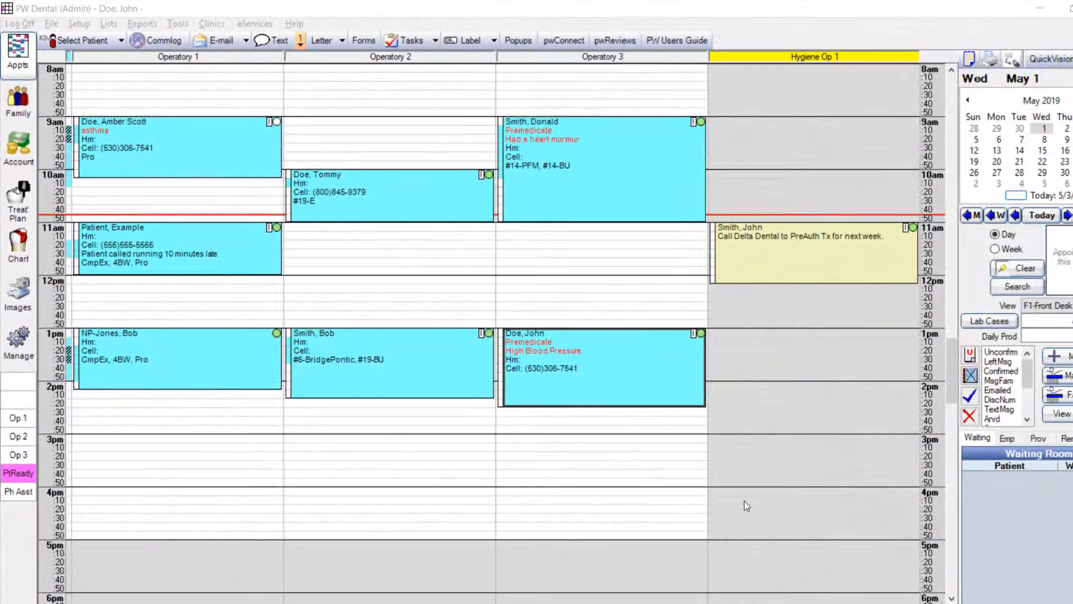
Open the new text messages and show the conversation of the patient with an unread reply
{"action": "left_click", "coordinate": [301, 44]}
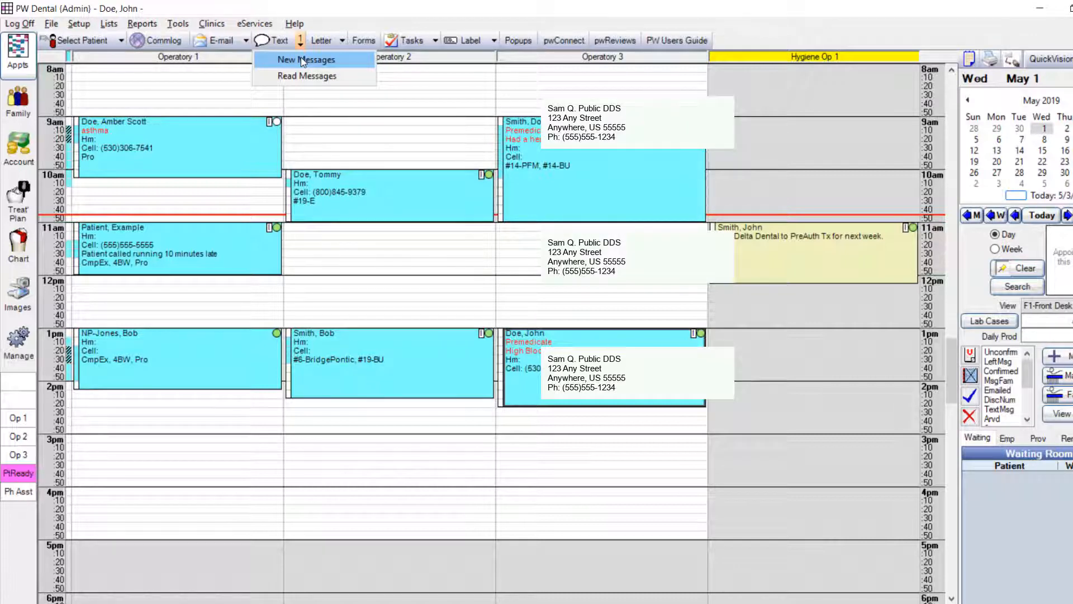
{"action": "left_click", "coordinate": [301, 58]}
{"action": "left_click", "coordinate": [317, 122]}
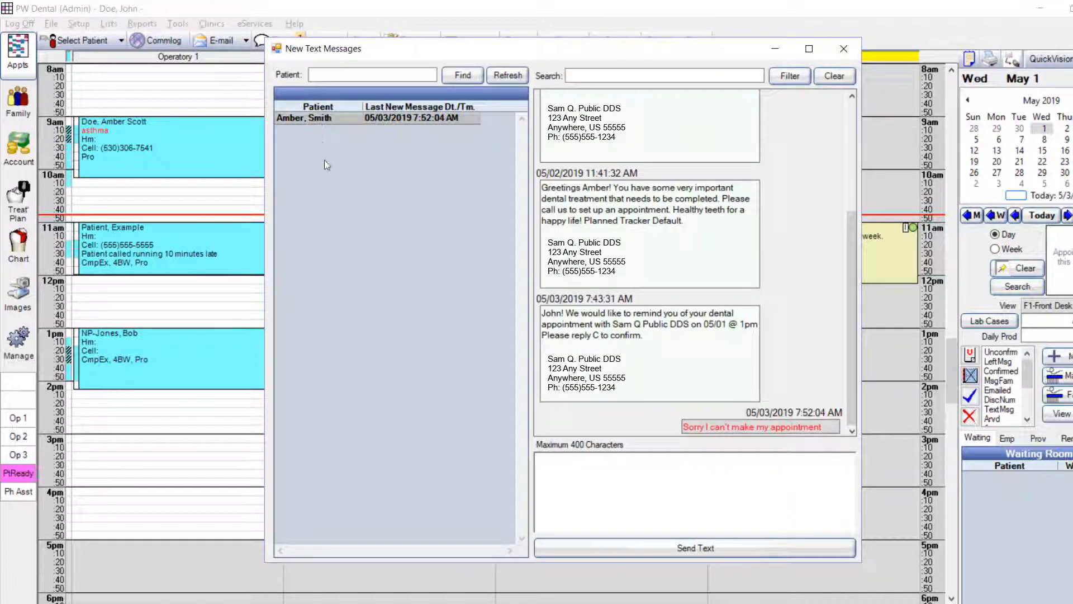
Write the reply "We have an opening at 10 am on Monday would you like to reschedule?" in the patient's text conversation
{"action": "left_click", "coordinate": [550, 465]}
{"action": "type", "text": "We have"}
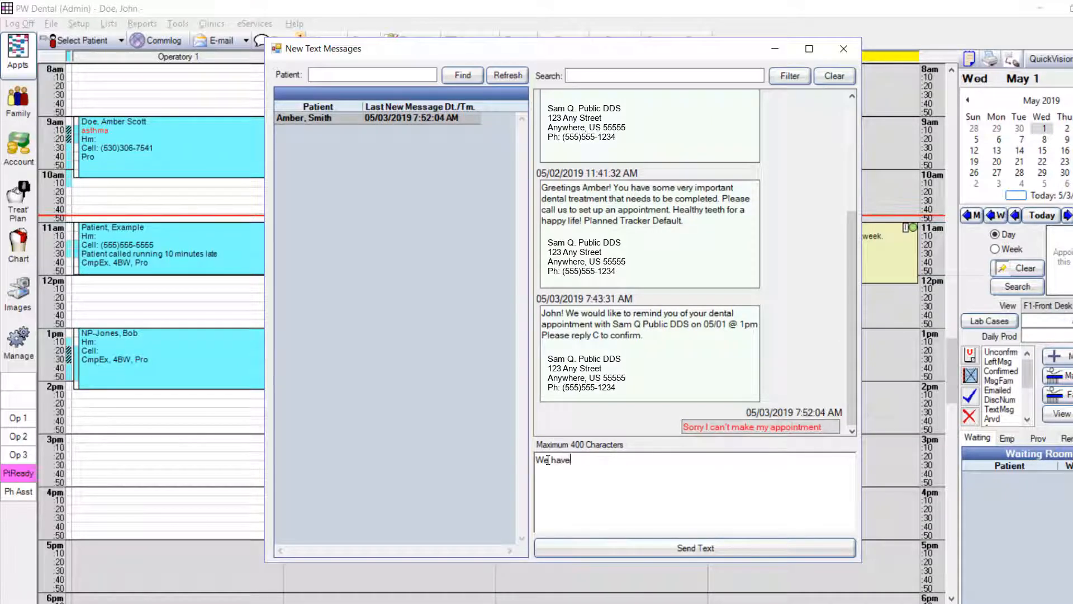
{"action": "type", "text": " an opening at 10 am "}
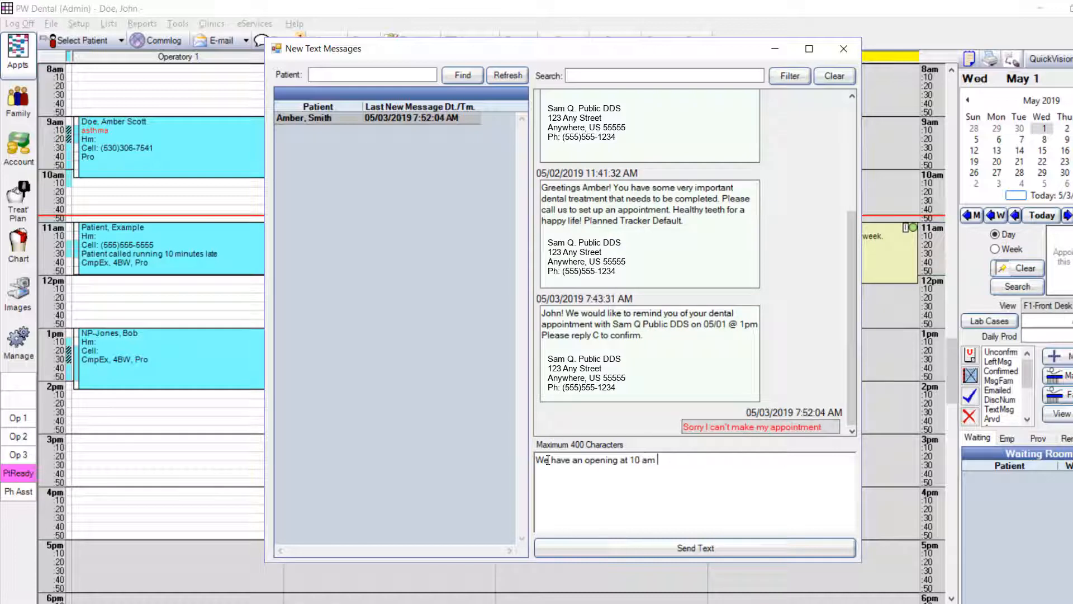
{"action": "type", "text": "on Monday would you like to re"}
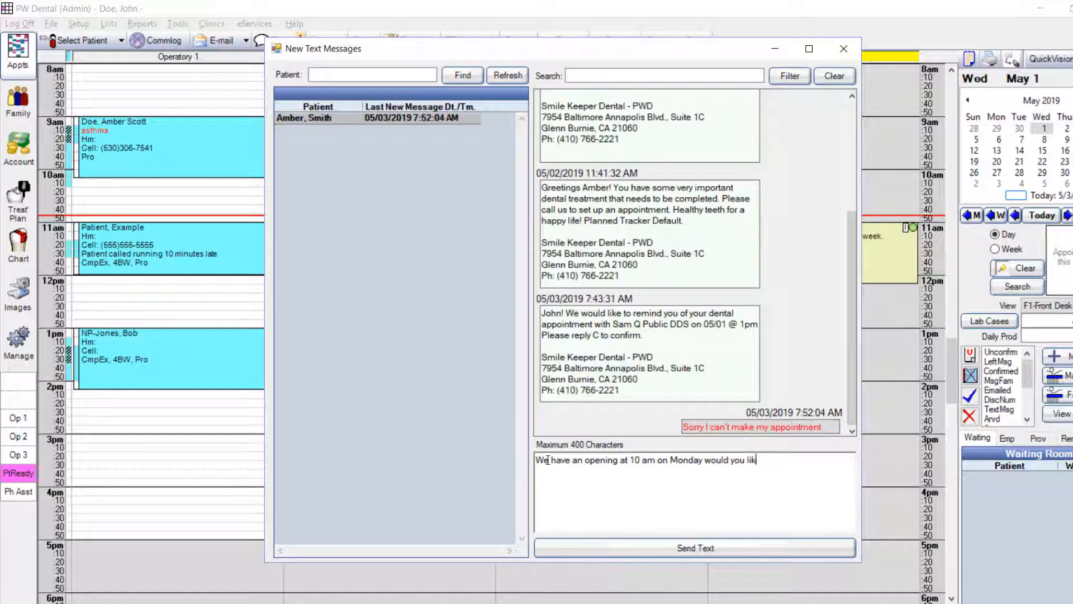
{"action": "type", "text": "schedule?"}
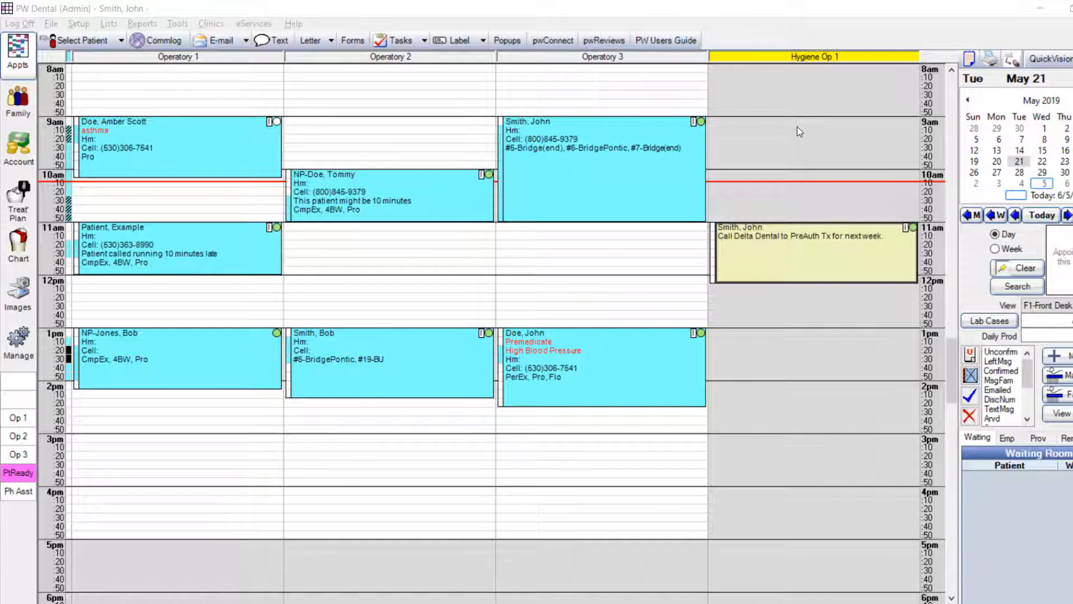
Compose a text to the 1pm Operatory 3 patient: "Please remember to come to your dental appointment 15 minutes early for premedication. See you soon!"
{"action": "left_click", "coordinate": [660, 360]}
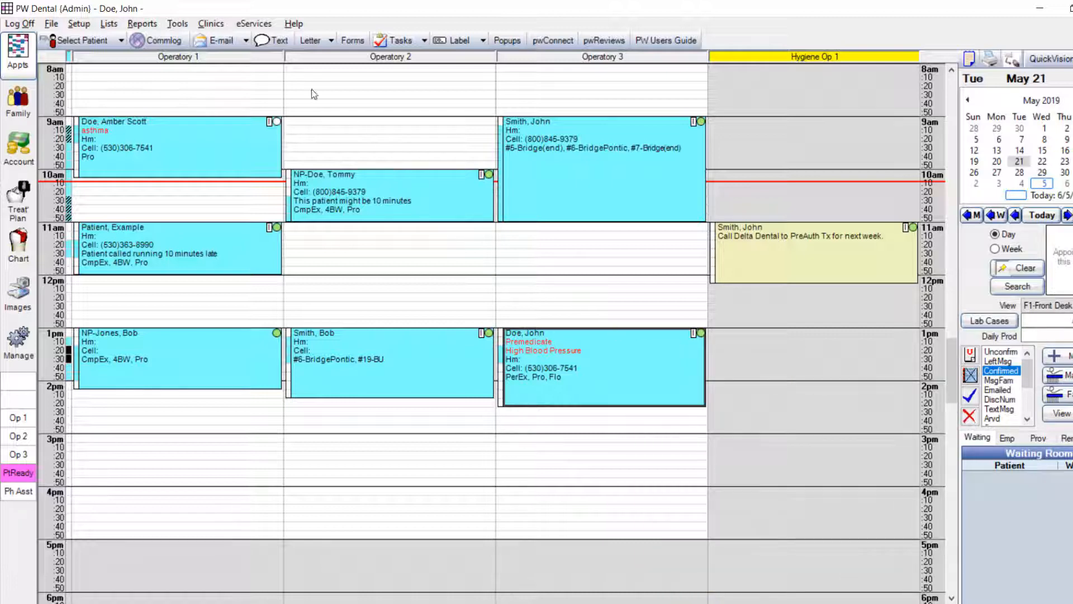
{"action": "left_click", "coordinate": [271, 42]}
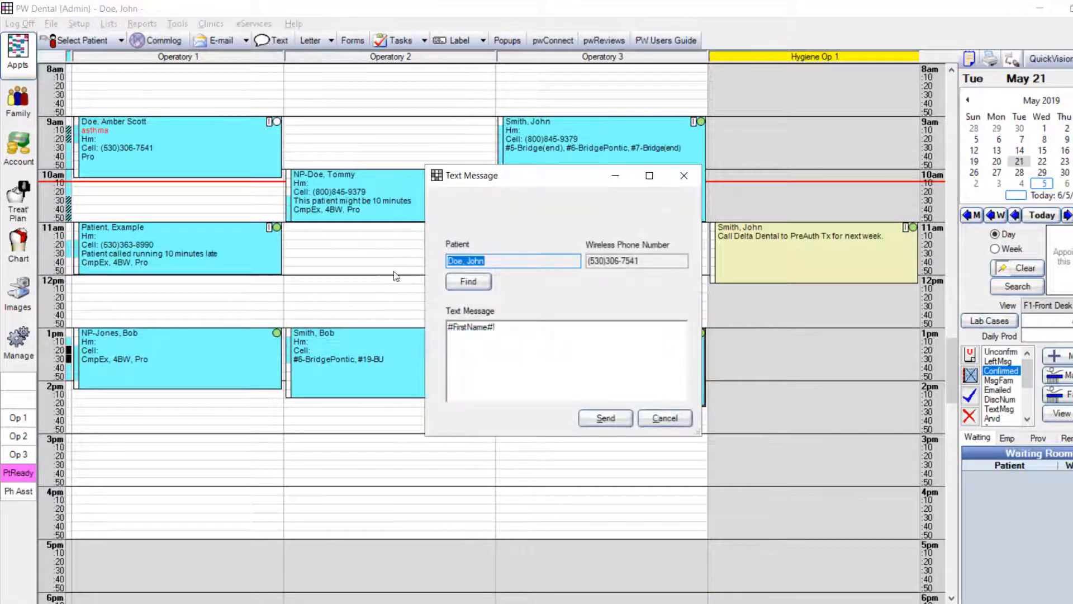
{"action": "left_click", "coordinate": [500, 329]}
{"action": "type", "text": "Please remember to come "}
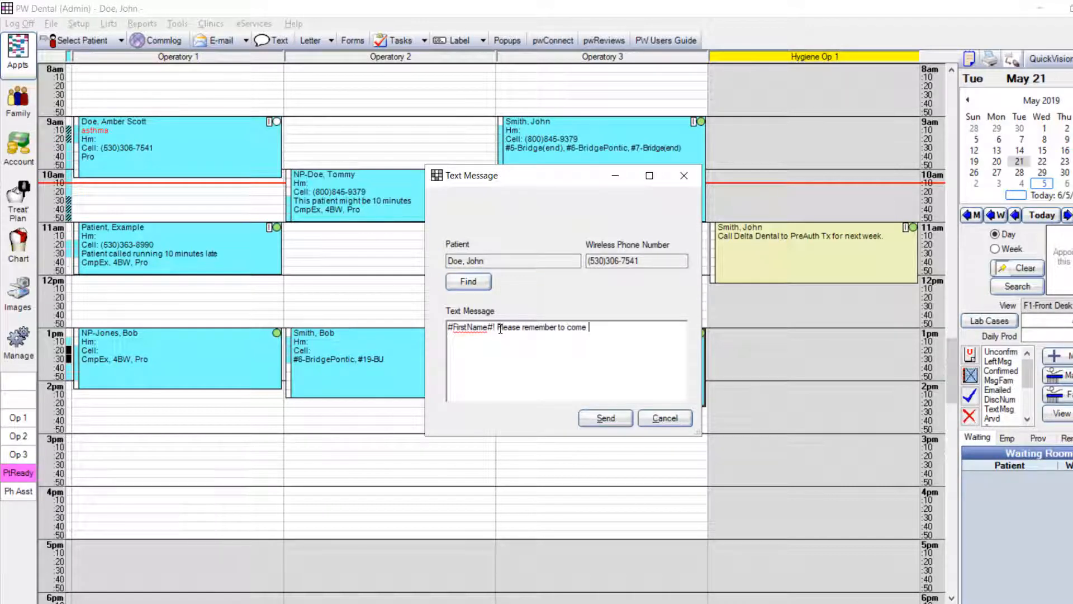
{"action": "type", "text": "to you"}
{"action": "type", "text": "r dental ap"}
{"action": "type", "text": "pointment 15"}
{"action": "type", "text": " minutes ea"}
{"action": "type", "text": "rly for pre"}
{"action": "type", "text": "medication"}
{"action": "type", "text": ". See yo"}
{"action": "type", "text": "u soon!"}
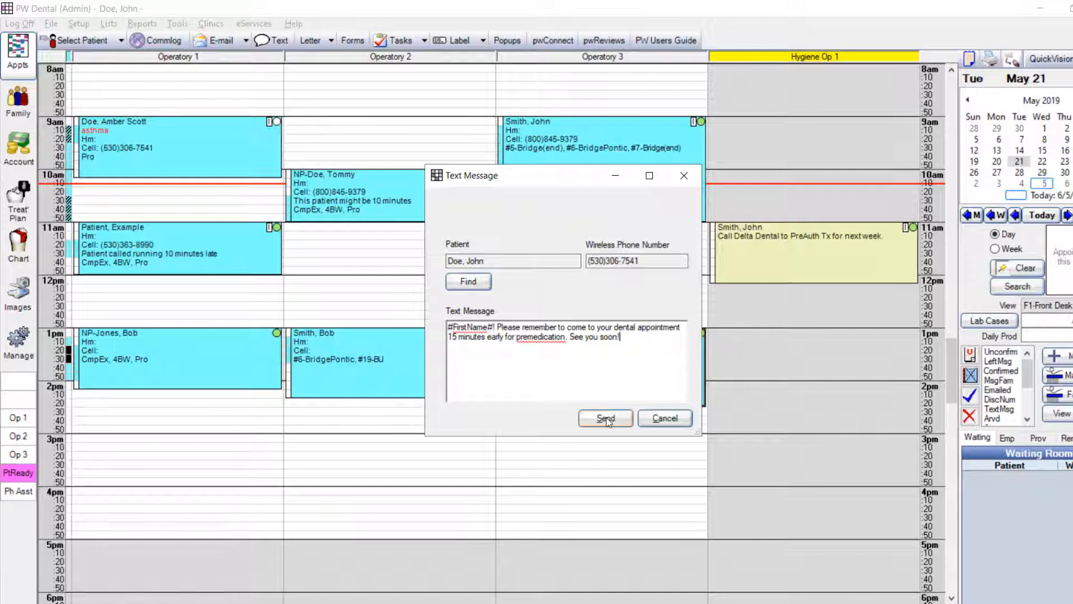
From the text message's quick notes, add a category named "Text messages" with TxtMsg as its default type
{"action": "right_click", "coordinate": [564, 357]}
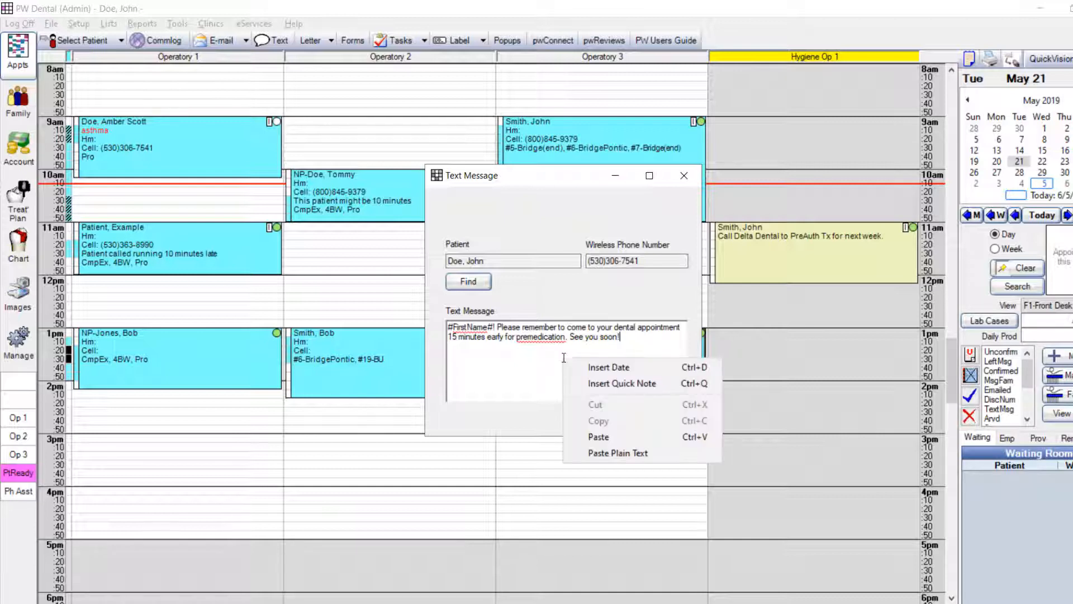
{"action": "left_click", "coordinate": [618, 383]}
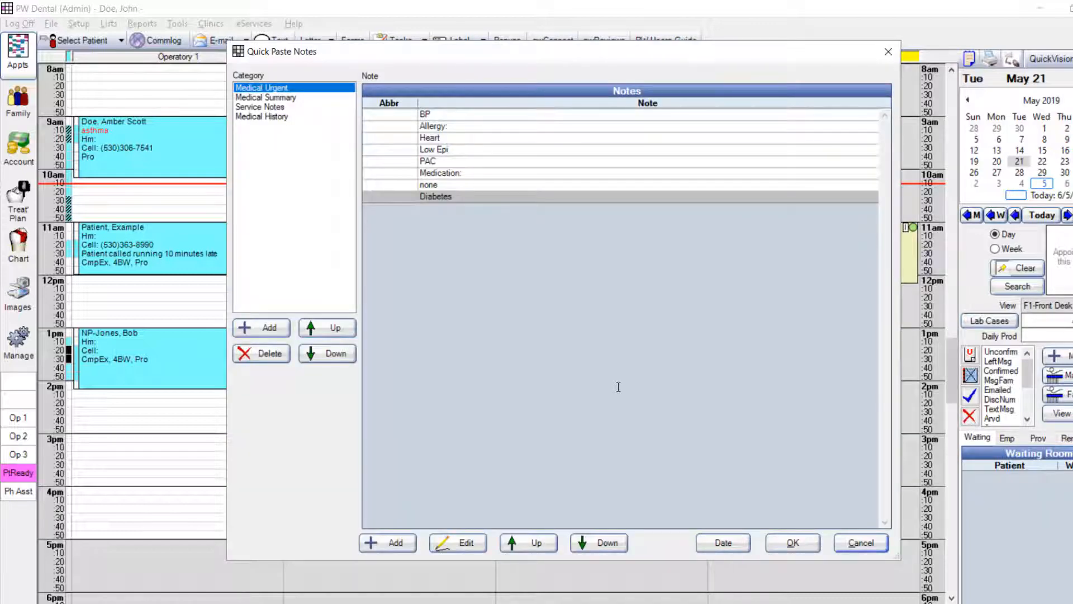
{"action": "left_click", "coordinate": [281, 331]}
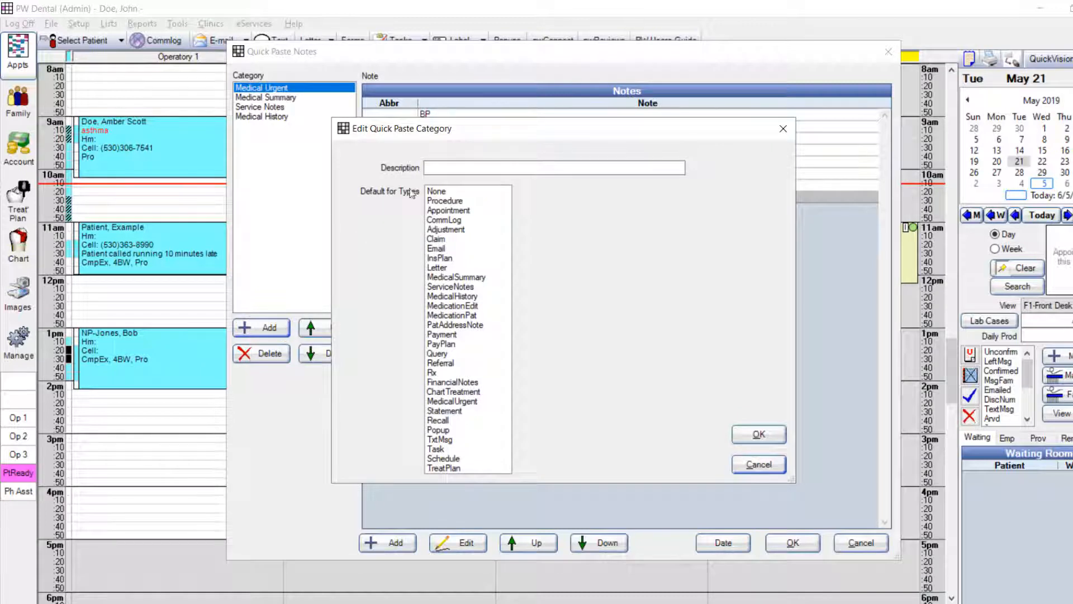
{"action": "left_click", "coordinate": [436, 166]}
{"action": "type", "text": "Te"}
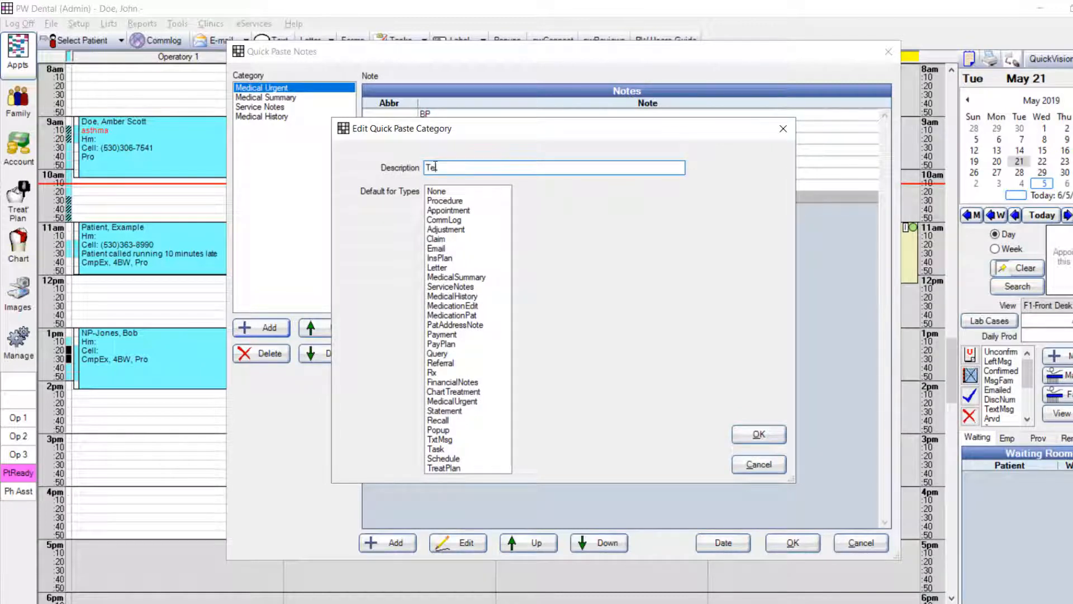
{"action": "type", "text": "xt messages"}
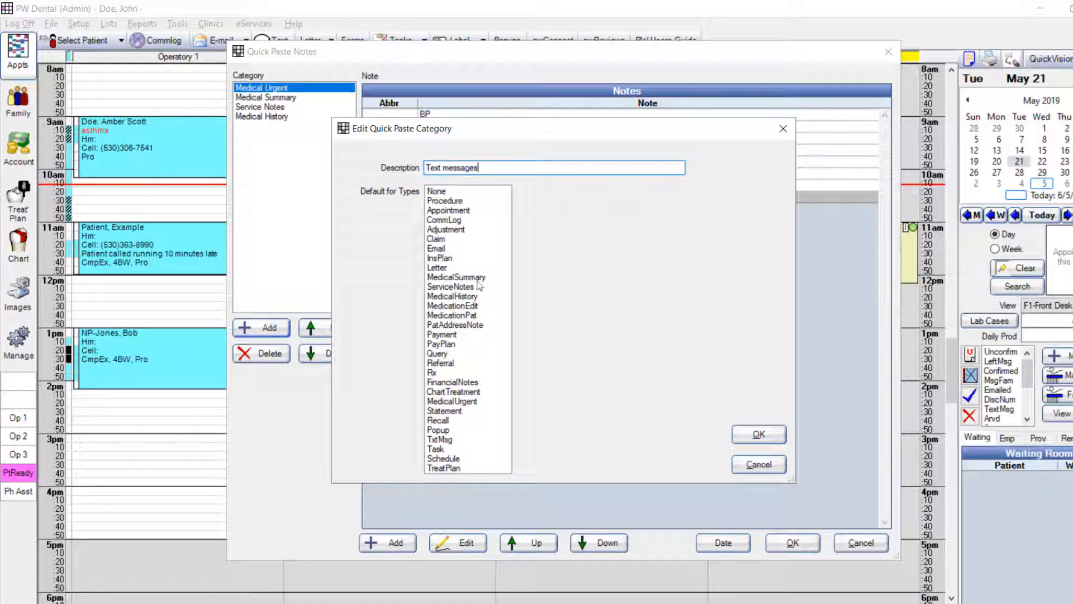
{"action": "left_click", "coordinate": [450, 449]}
{"action": "left_click", "coordinate": [447, 440]}
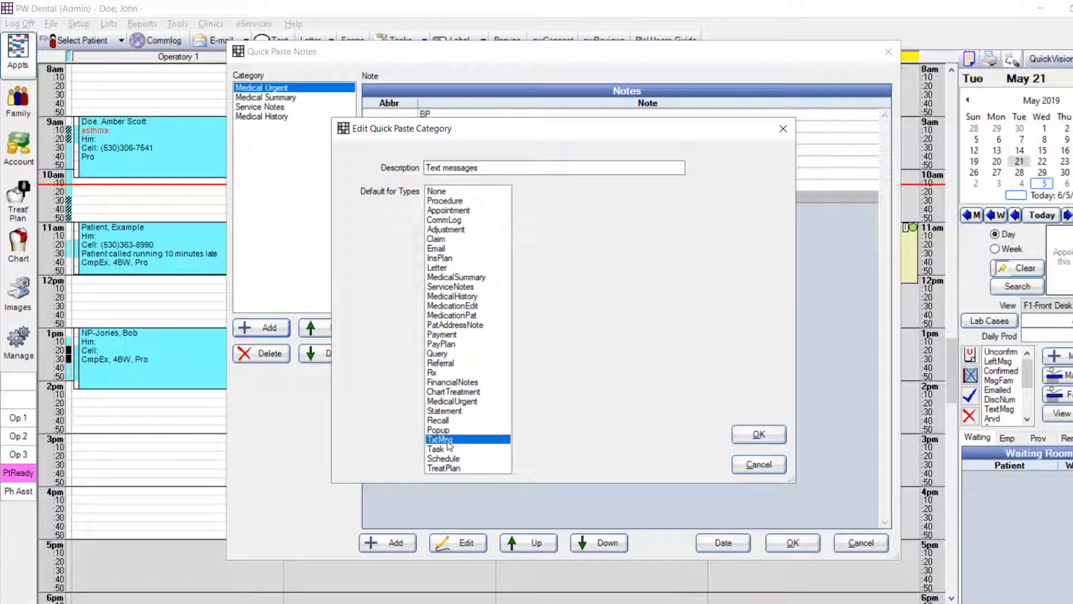
{"action": "left_click", "coordinate": [745, 442]}
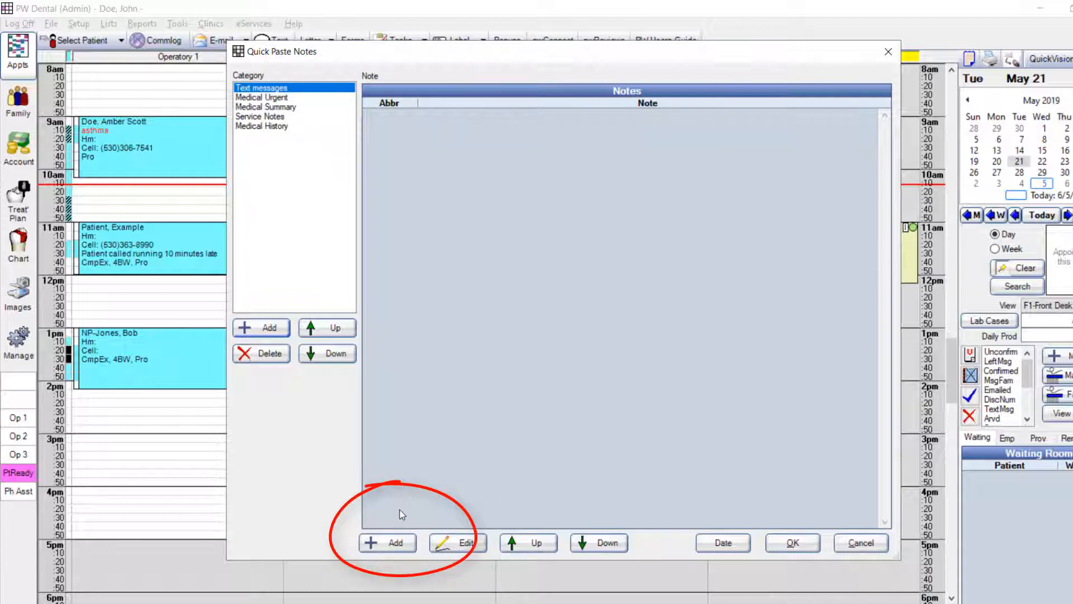
Add a "premed" quick note to the Text messages category asking patients to arrive 15 minutes prior to their appointment to receive premedication, and save it
{"action": "left_click", "coordinate": [396, 542]}
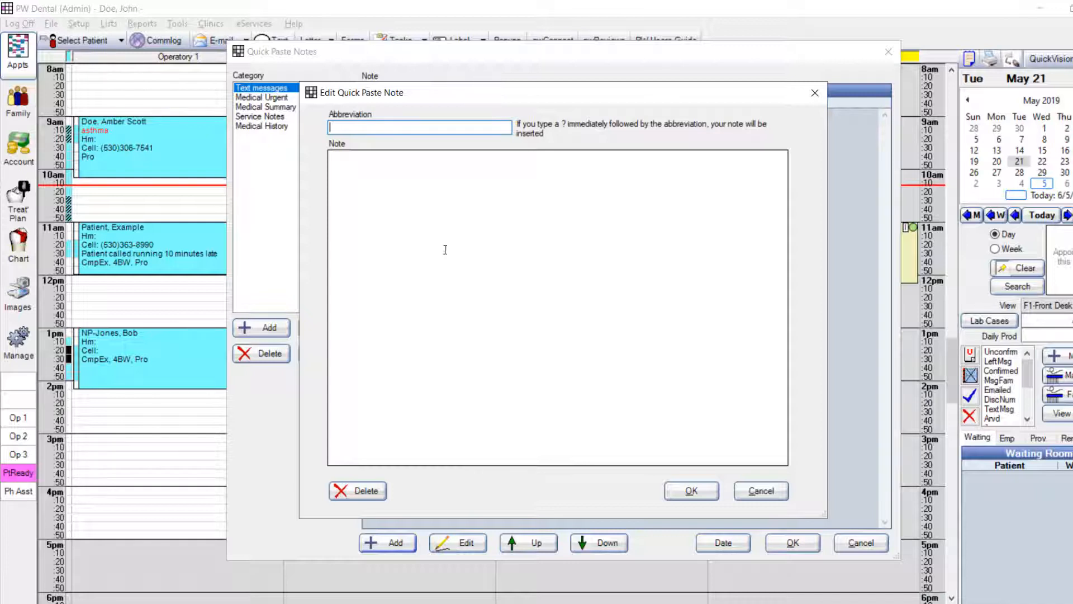
{"action": "type", "text": "premed"}
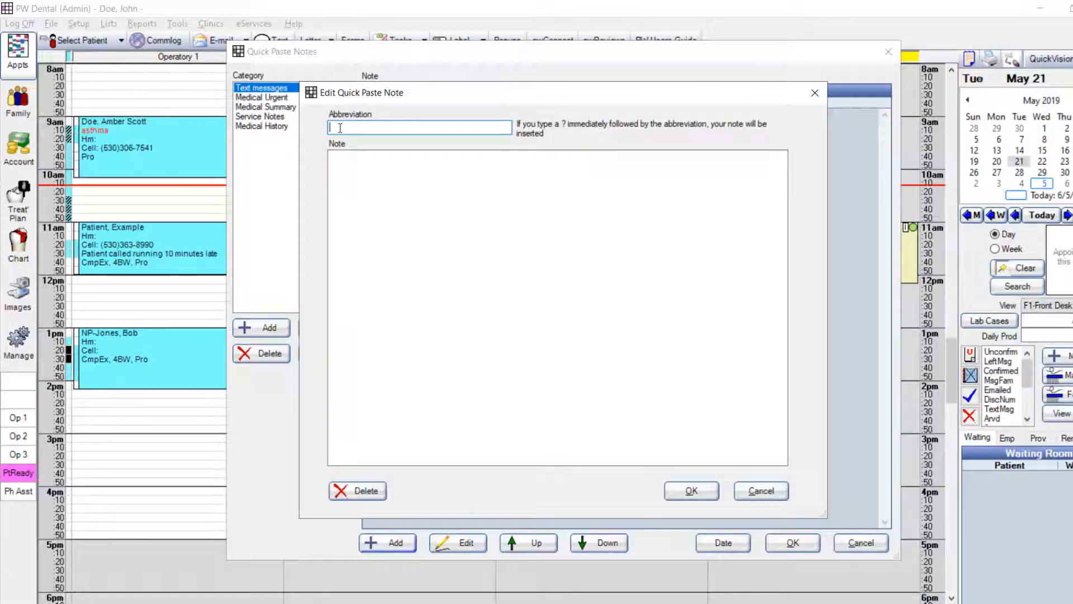
{"action": "left_click", "coordinate": [343, 154]}
{"action": "type", "text": "Please arrive t"}
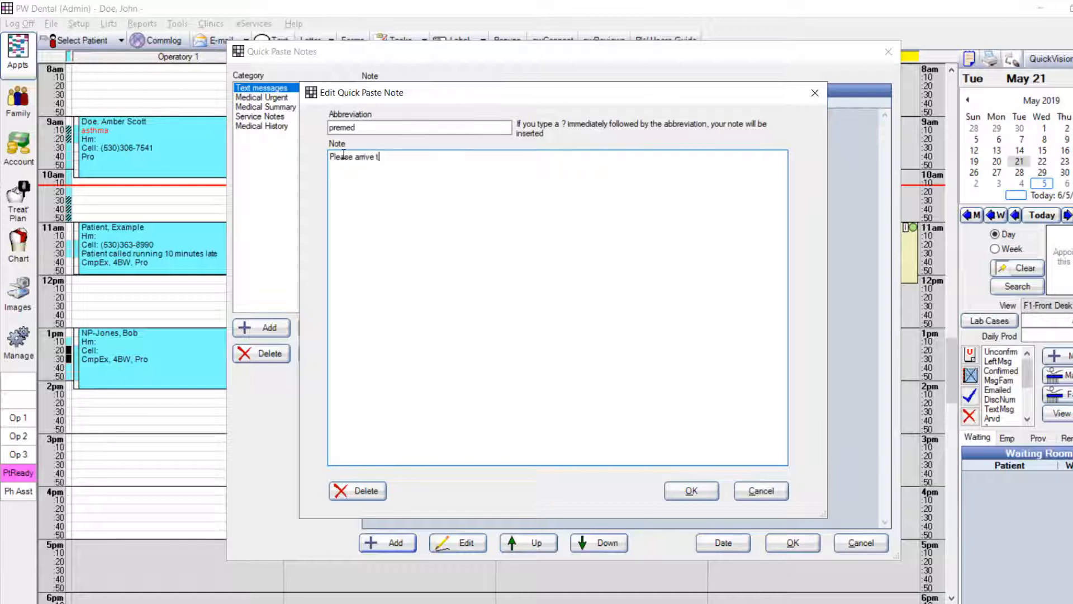
{"action": "type", "text": "o your dental apoointment 15 minutes prior to your appointment to receive premedication.  We look forward to seeing you soon!"}
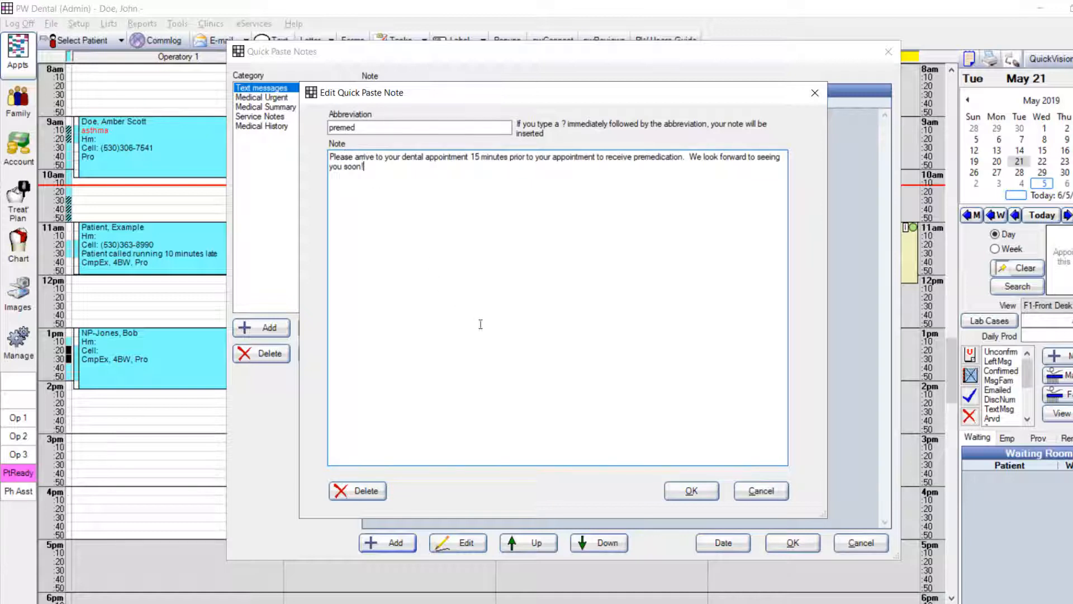
{"action": "left_click", "coordinate": [691, 490]}
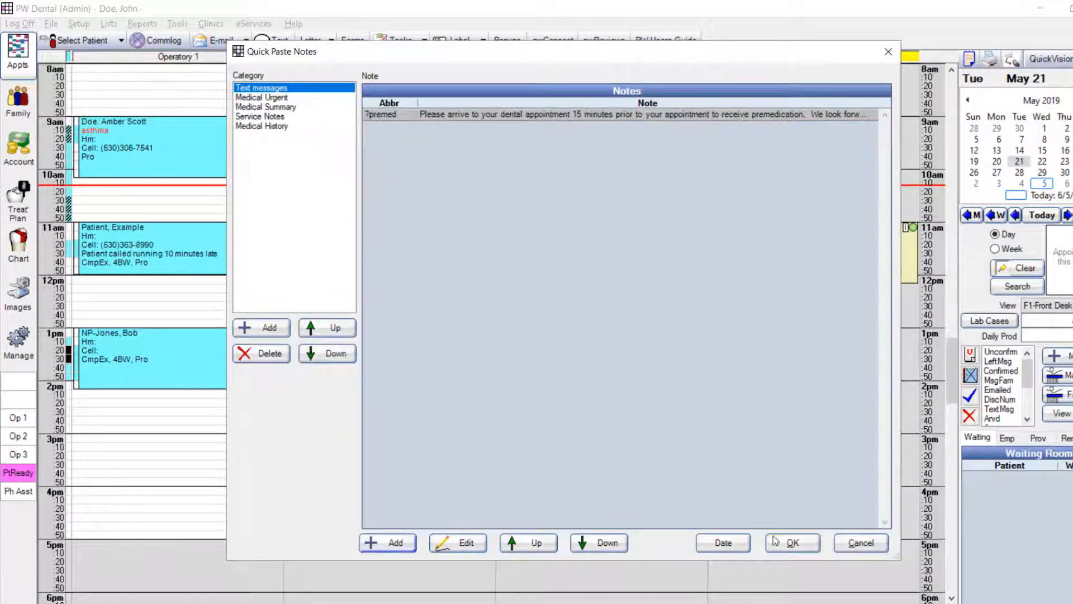
{"action": "left_click", "coordinate": [780, 547]}
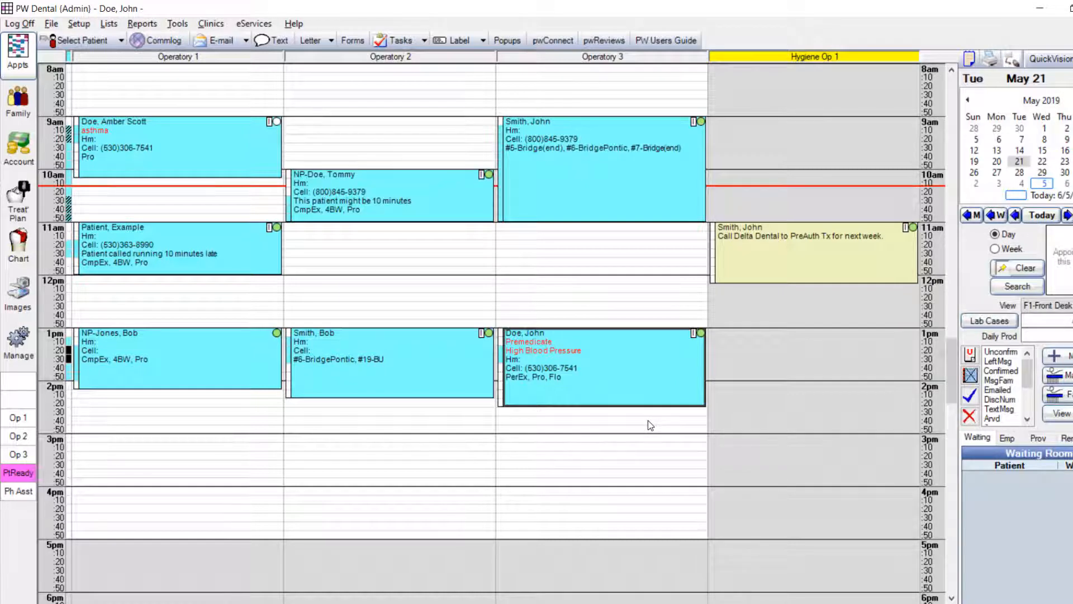
Start a text to the 1pm Operatory 3 patient and enter the quick note abbreviation ?premed in the message
{"action": "mouse_move", "coordinate": [636, 380]}
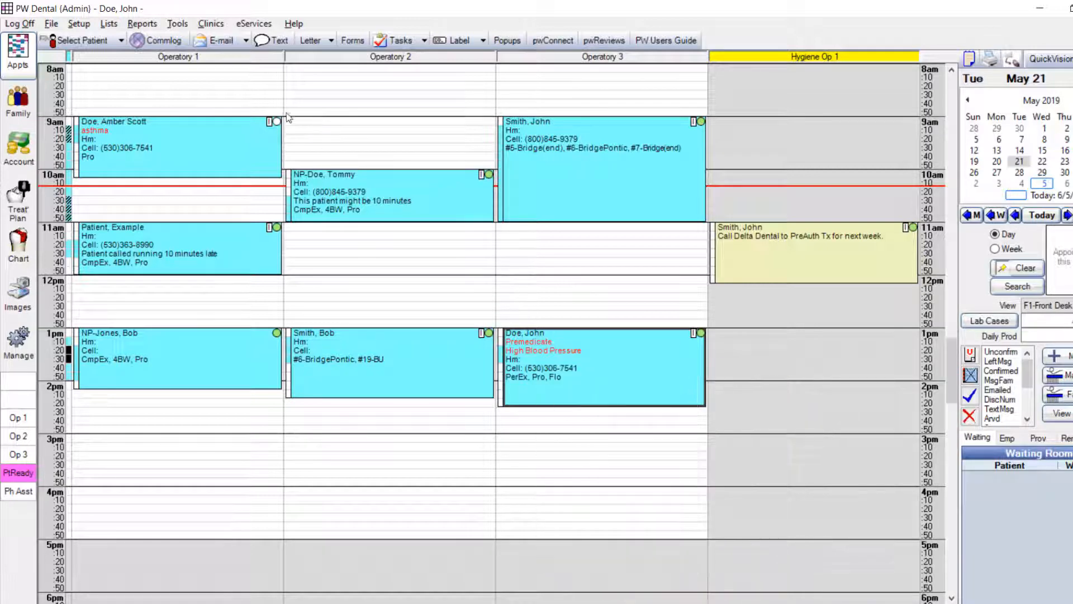
{"action": "left_click", "coordinate": [272, 42]}
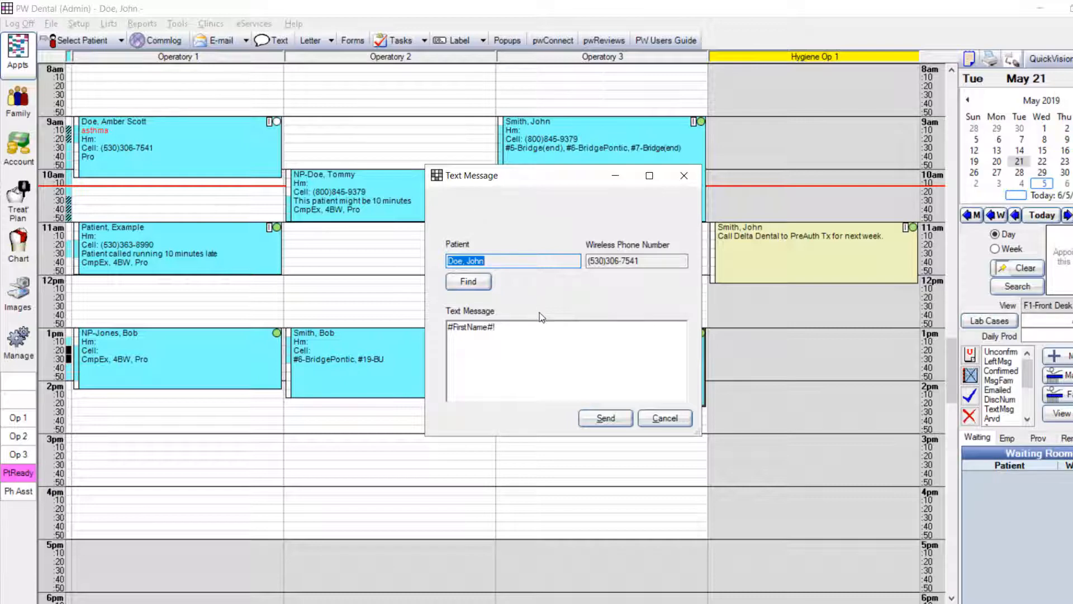
{"action": "right_click", "coordinate": [540, 336]}
{"action": "left_click", "coordinate": [579, 361]}
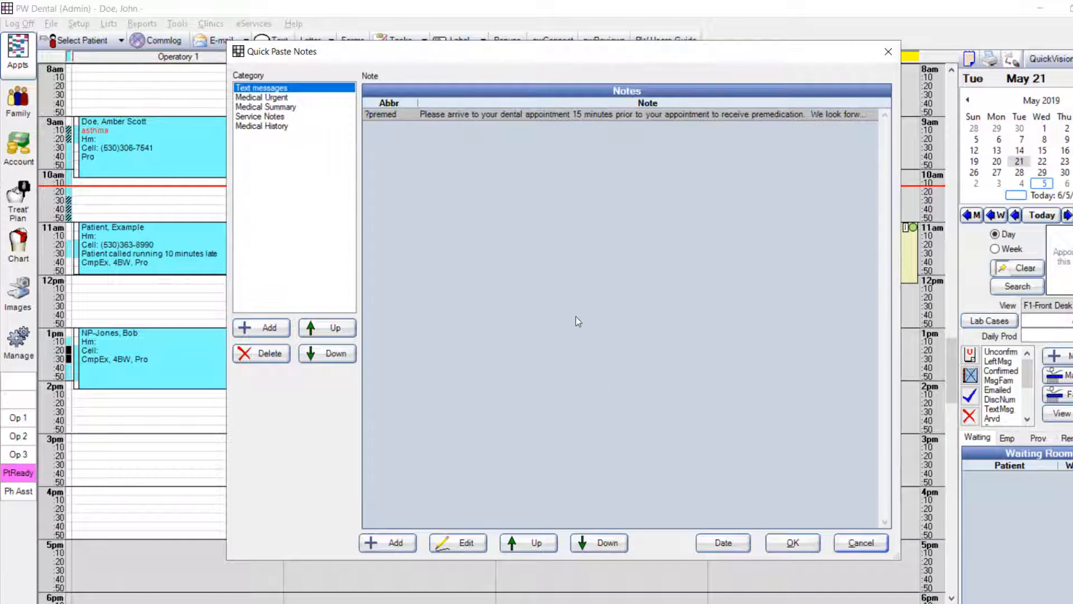
{"action": "key", "text": "Escape"}
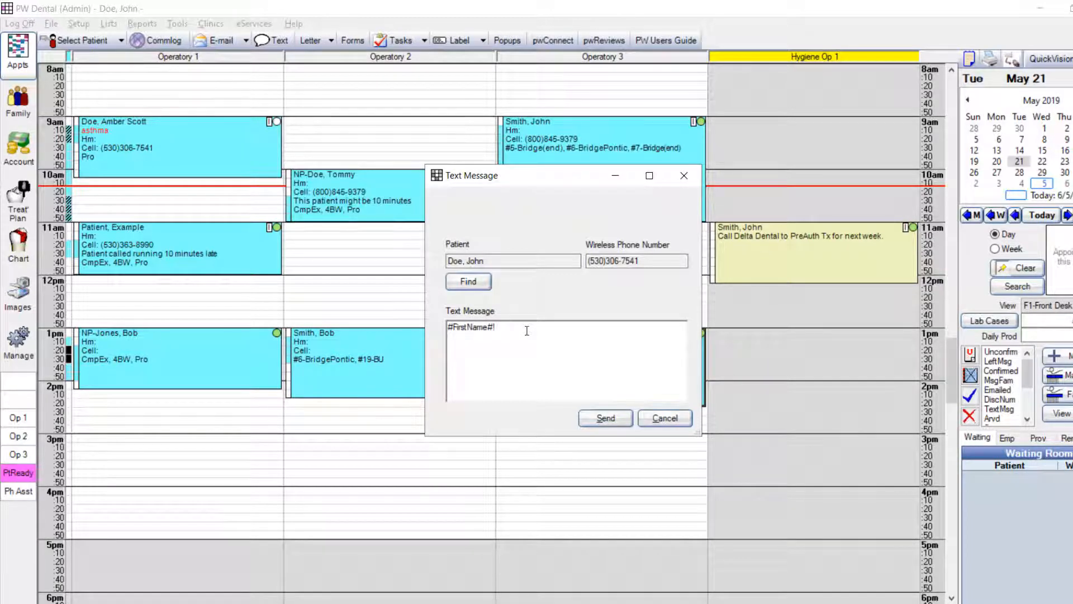
{"action": "type", "text": "?premed"}
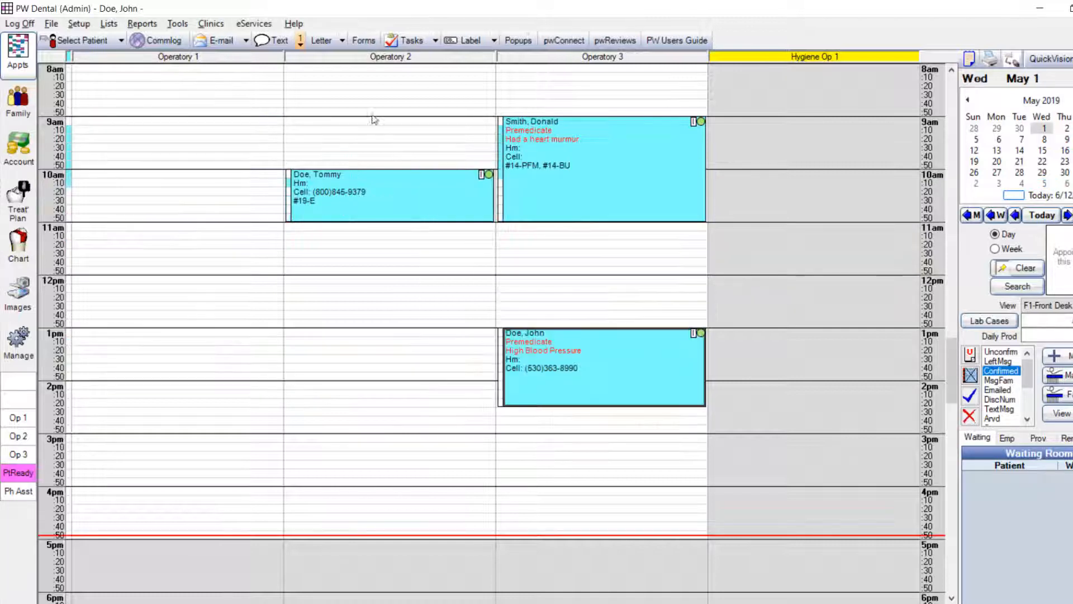
Open the patient's new text about missing the appointment, and send the ?resched quick note as the reply
{"action": "left_click", "coordinate": [300, 44]}
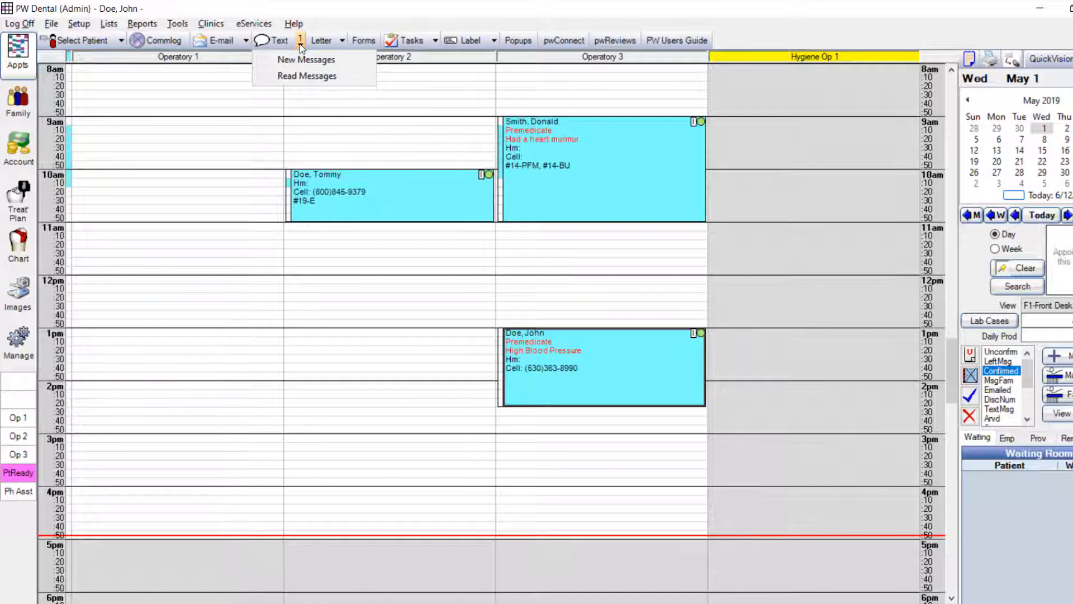
{"action": "left_click", "coordinate": [300, 61]}
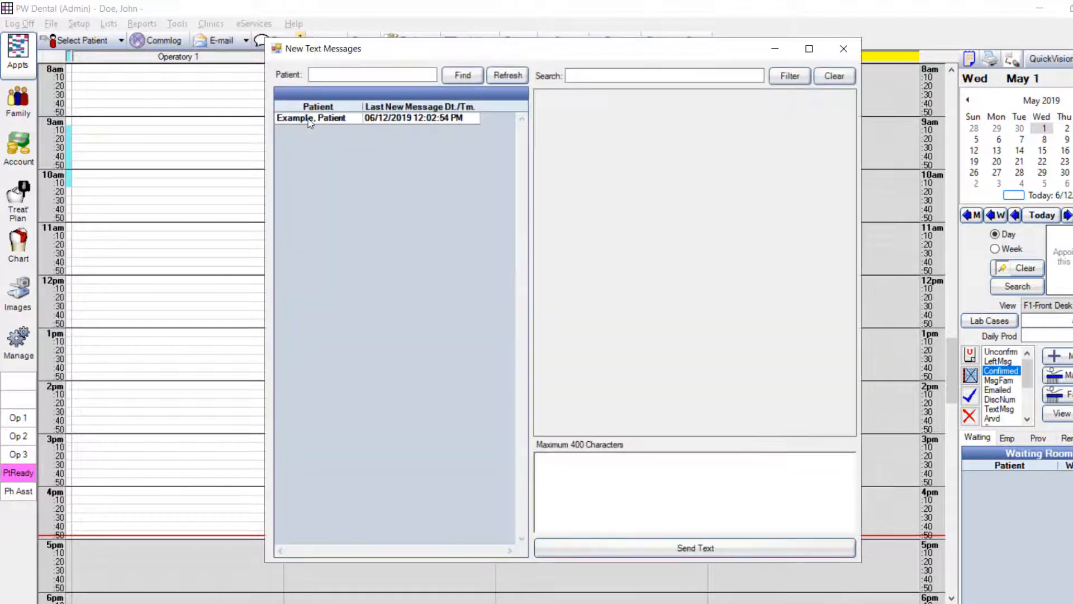
{"action": "left_click", "coordinate": [311, 118]}
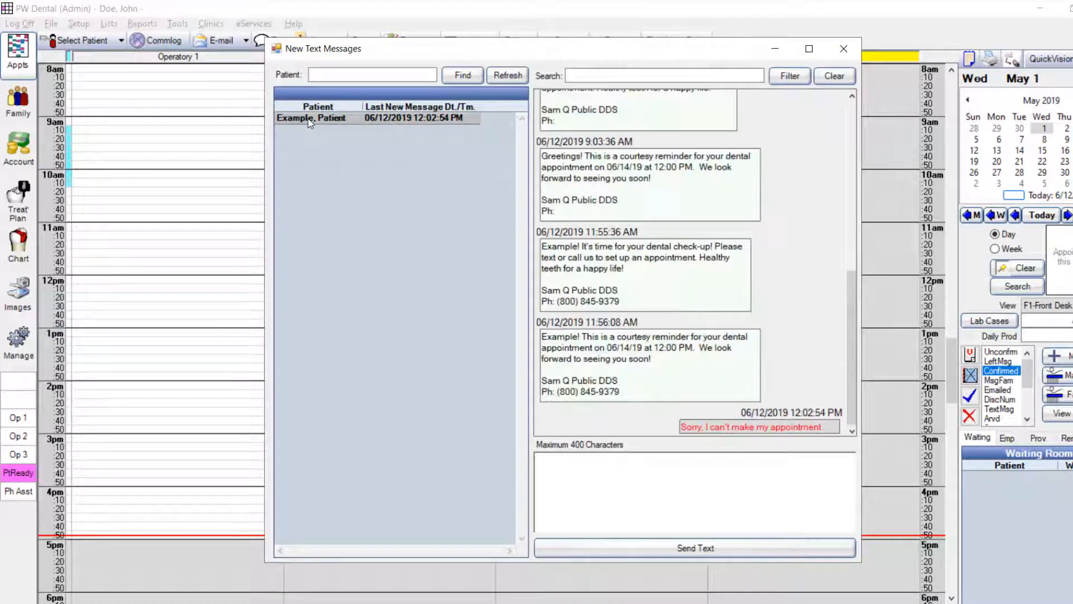
{"action": "right_click", "coordinate": [548, 463]}
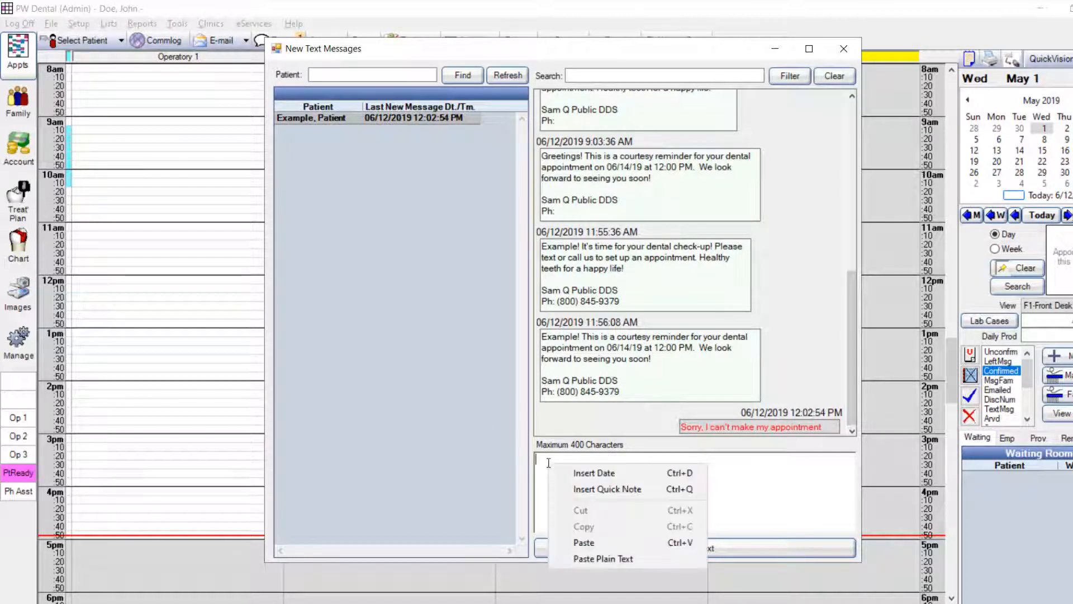
{"action": "left_click", "coordinate": [583, 488]}
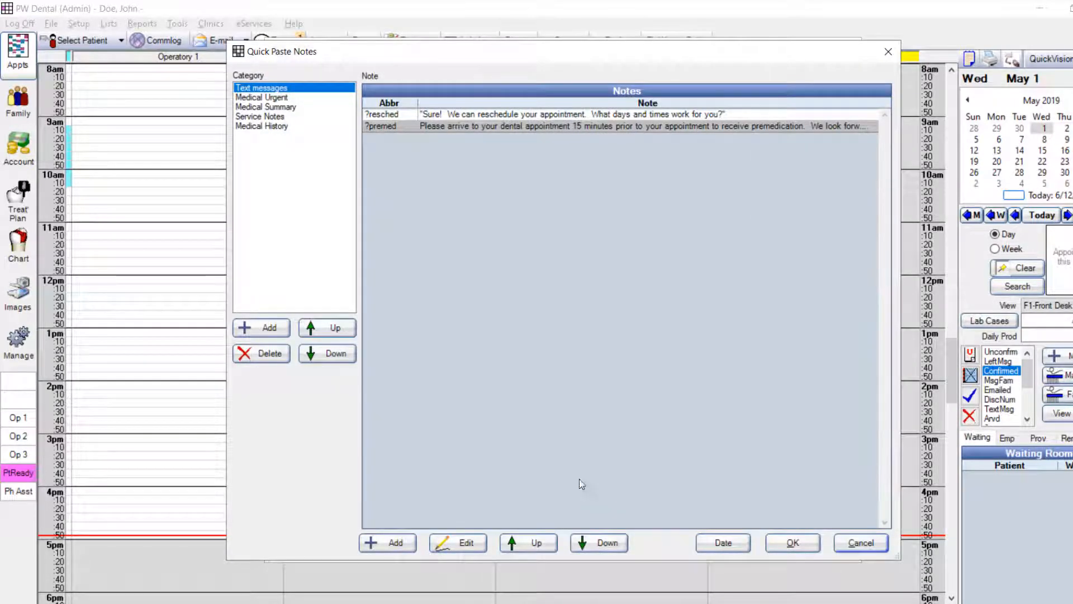
{"action": "left_click", "coordinate": [494, 119]}
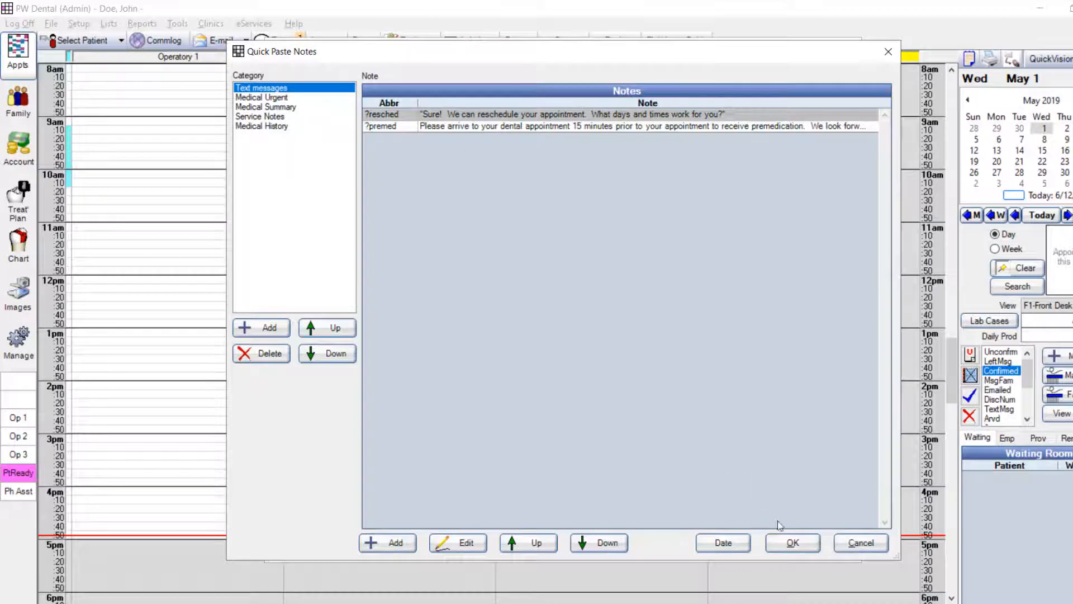
{"action": "left_click", "coordinate": [793, 542]}
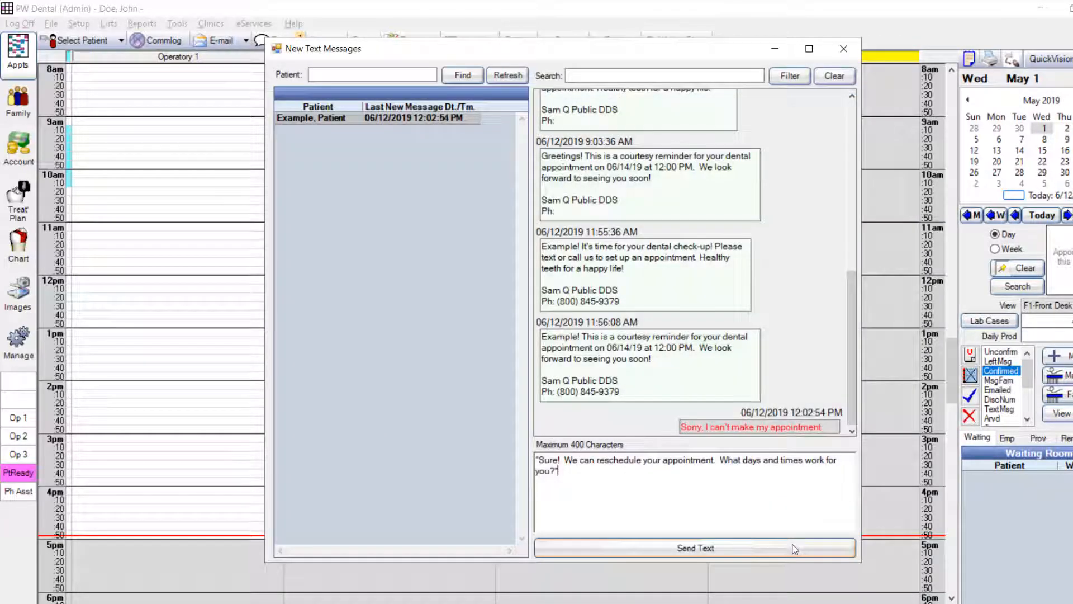
{"action": "left_click", "coordinate": [695, 553]}
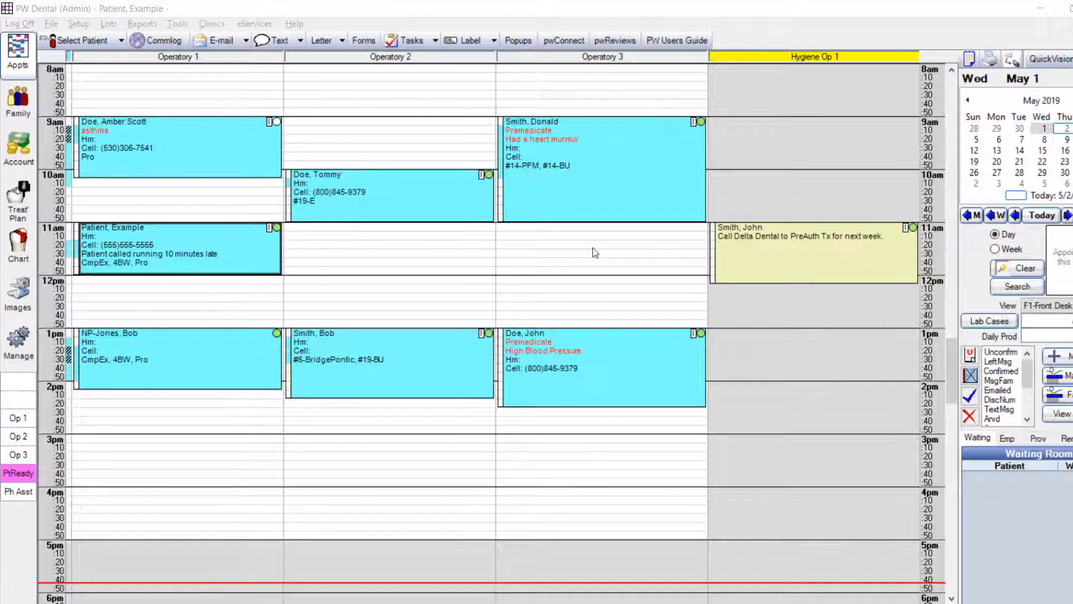
Open the Recall list from the appointment lists and start a group text to its patients
{"action": "left_click", "coordinate": [968, 59]}
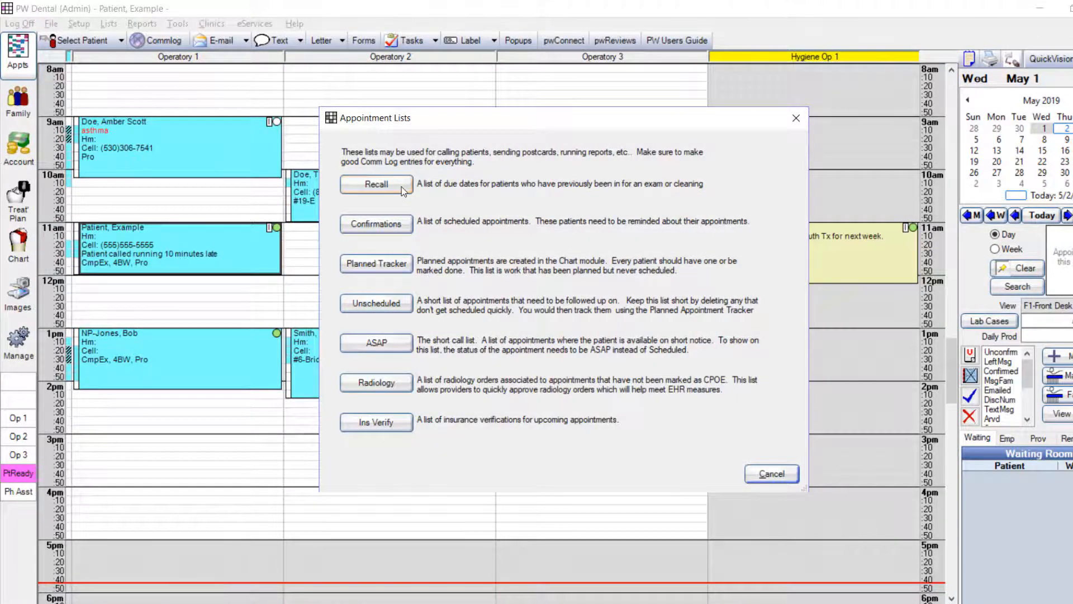
{"action": "left_click", "coordinate": [403, 190]}
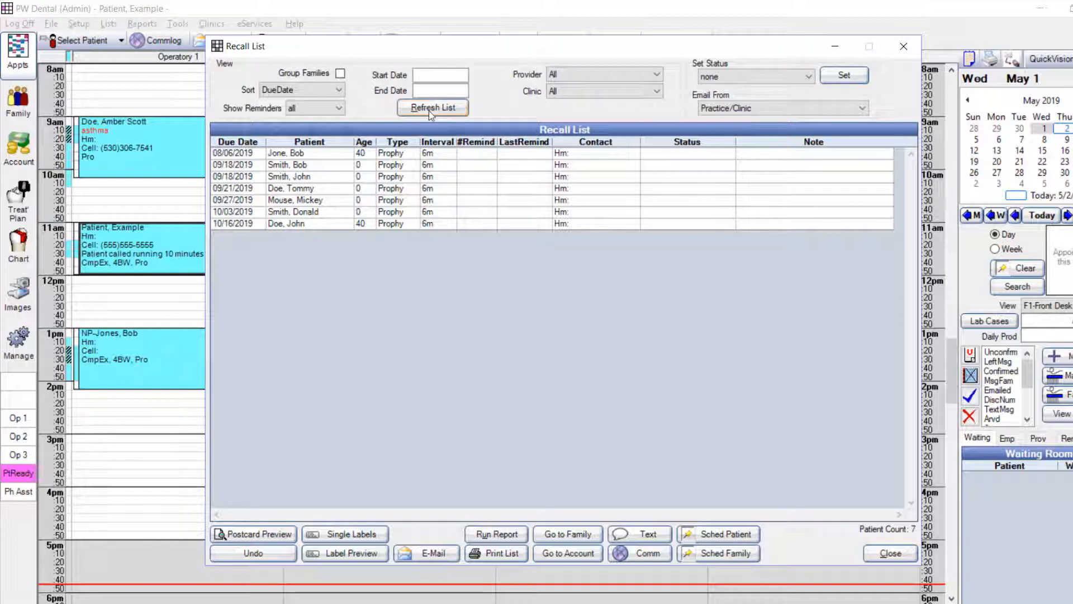
{"action": "left_click", "coordinate": [662, 537]}
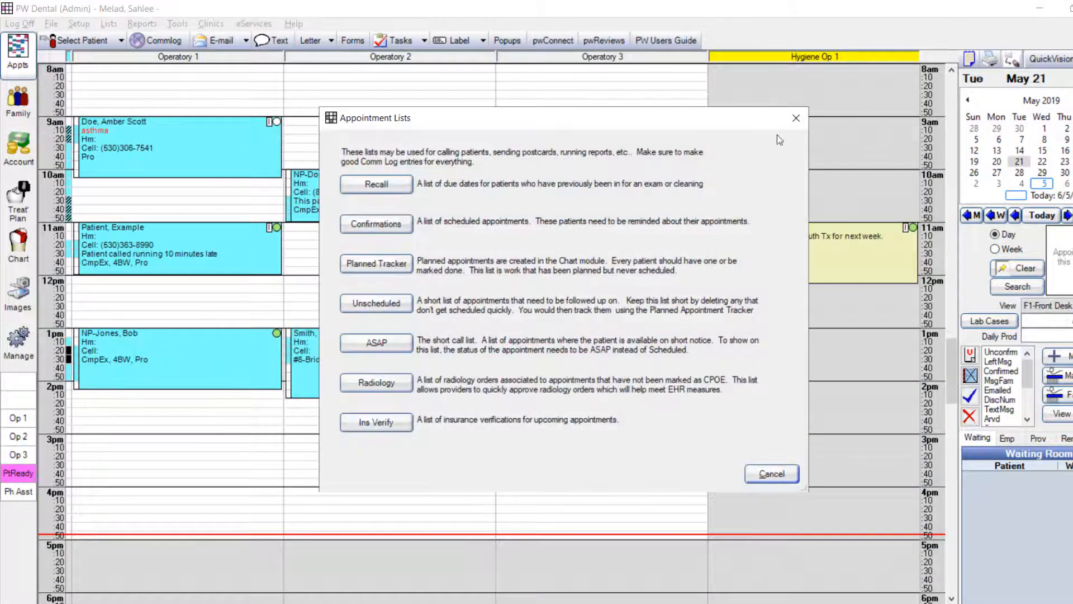
View the planned appointments tracker from the appointment lists and close it
{"action": "left_click", "coordinate": [407, 271]}
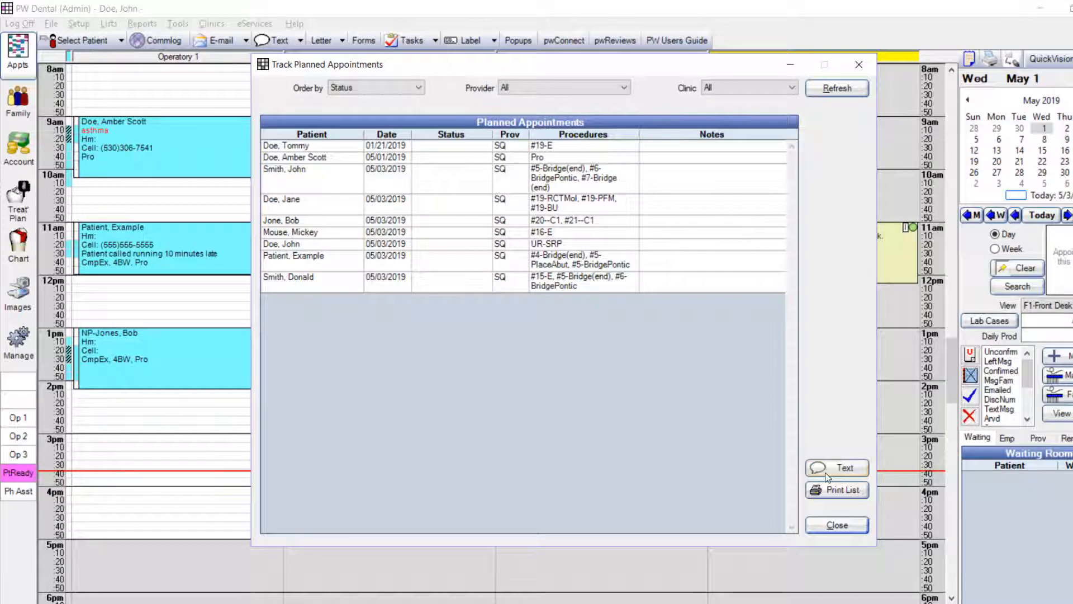
{"action": "left_click", "coordinate": [837, 524]}
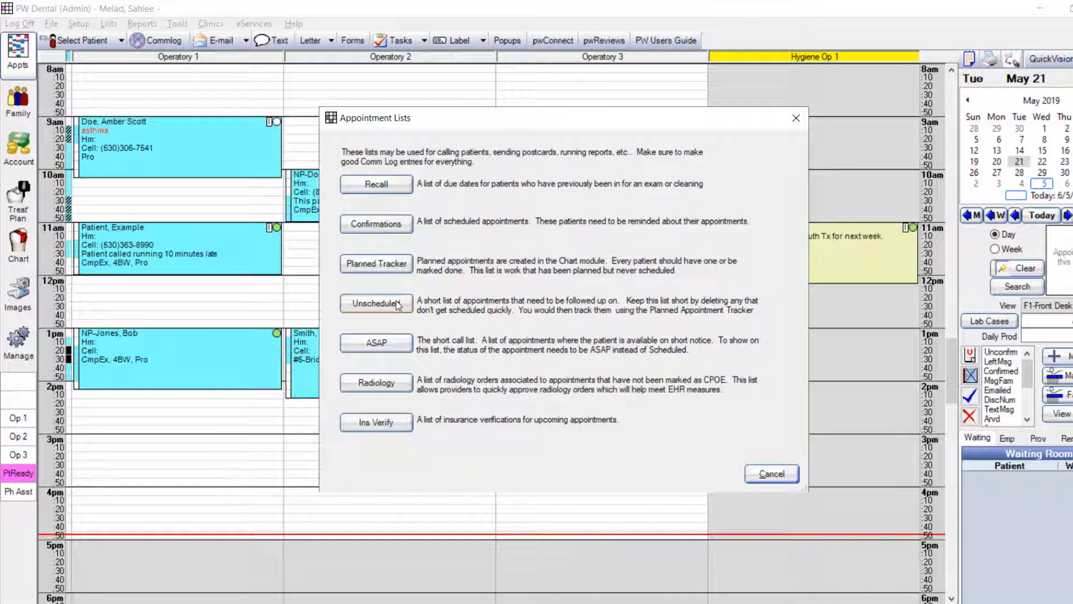
In the Unscheduled list, set the From date to 03/01/2019, refresh the list and start a group text to its patients
{"action": "left_click", "coordinate": [376, 303]}
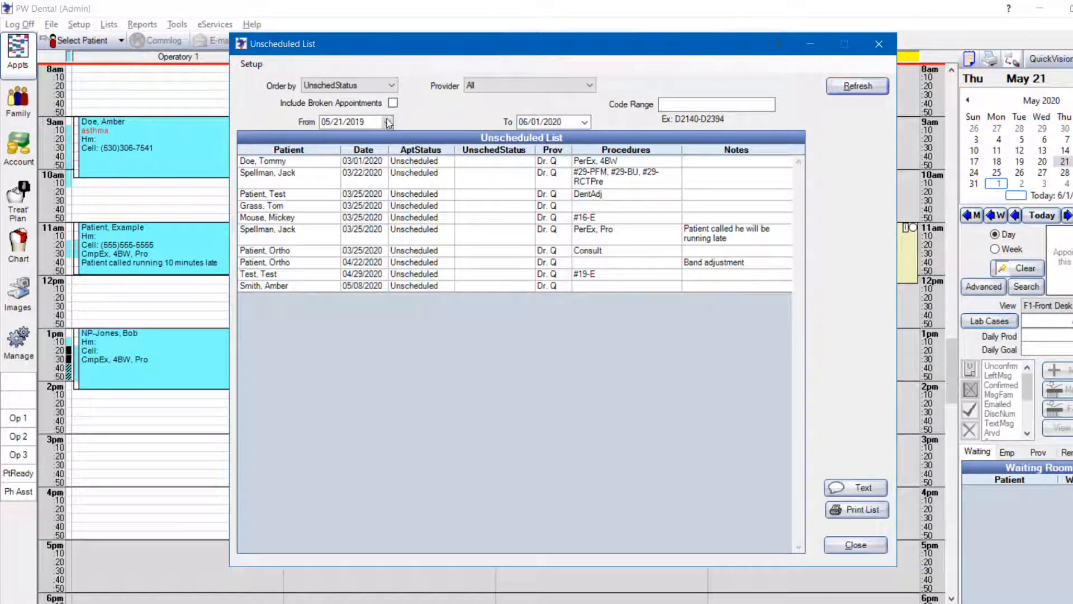
{"action": "left_click", "coordinate": [389, 122]}
{"action": "left_click", "coordinate": [356, 144]}
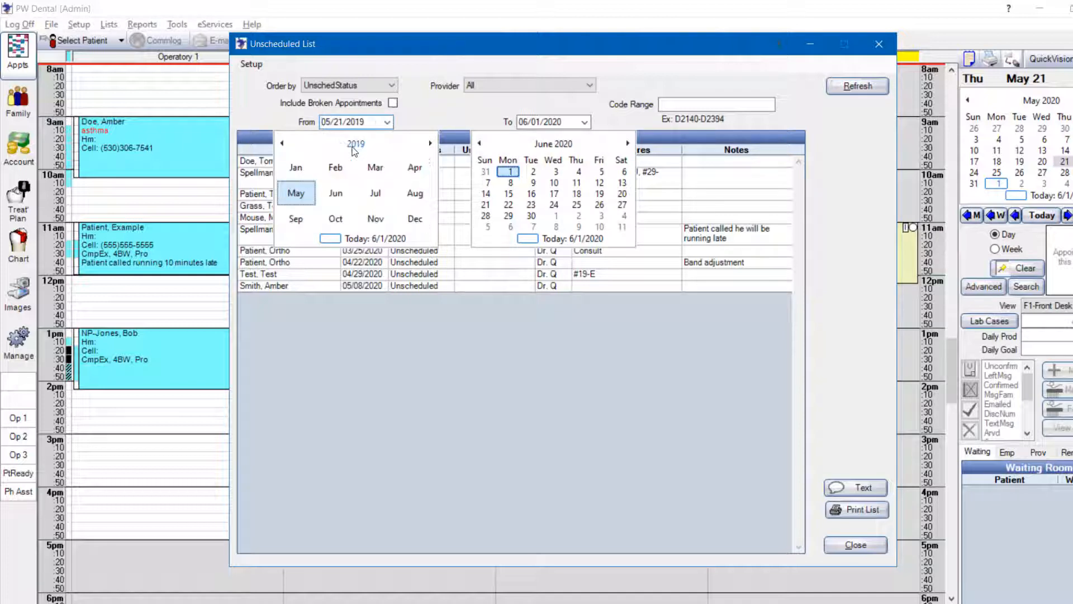
{"action": "left_click", "coordinate": [383, 172]}
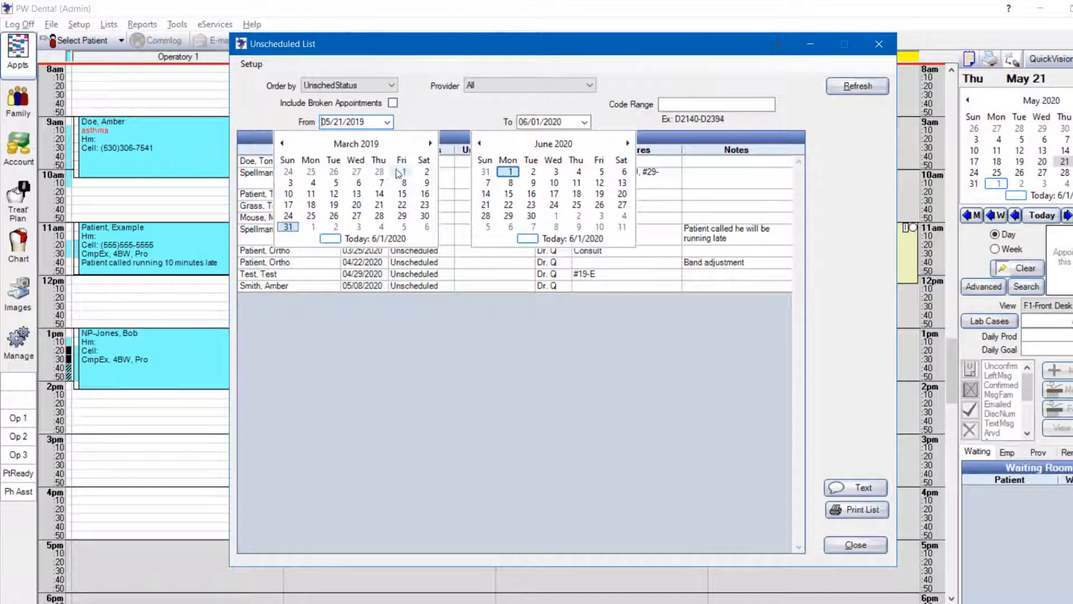
{"action": "left_click", "coordinate": [403, 172]}
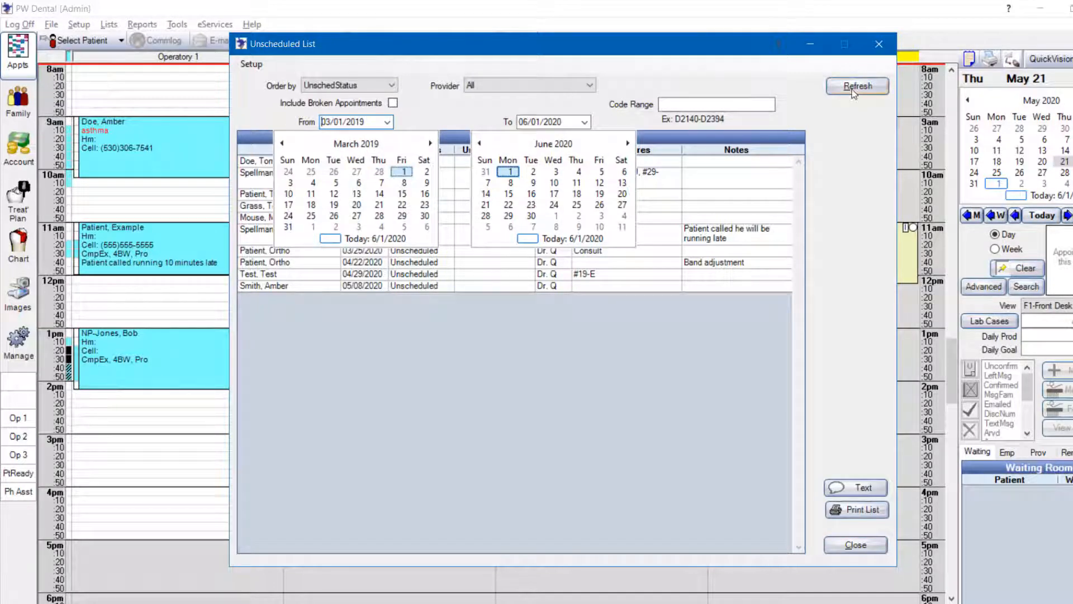
{"action": "left_click", "coordinate": [838, 84]}
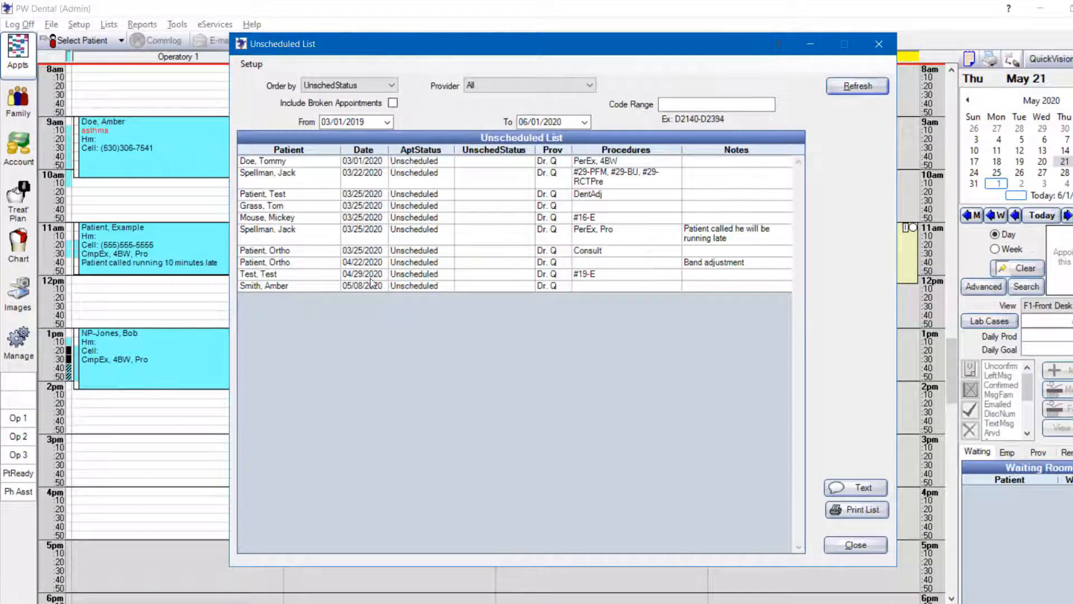
{"action": "left_click", "coordinate": [862, 488]}
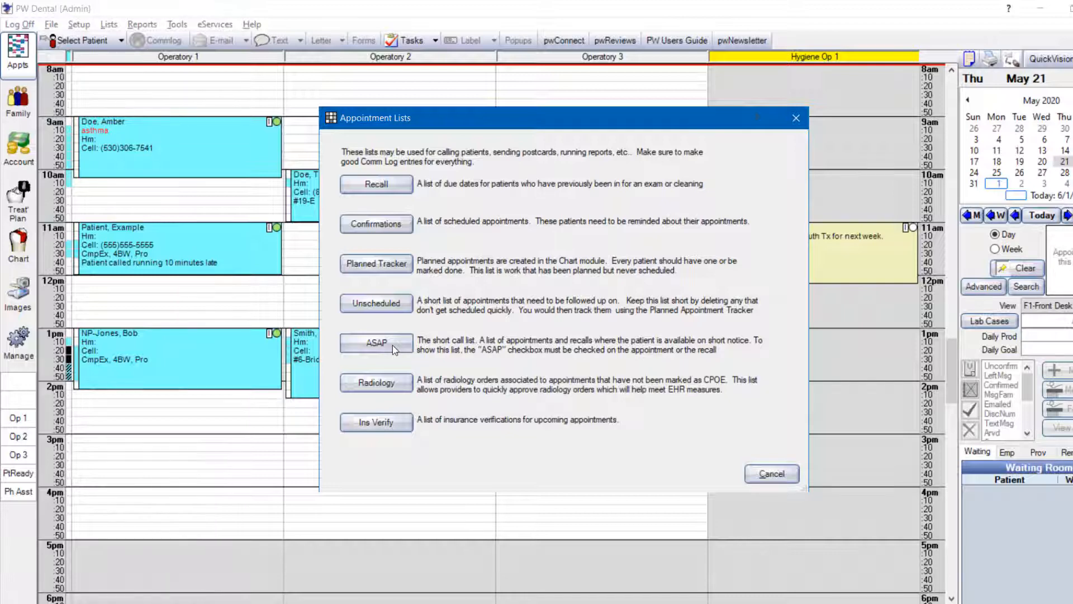
Open the ASAP short call list from the appointment lists
{"action": "left_click", "coordinate": [392, 344]}
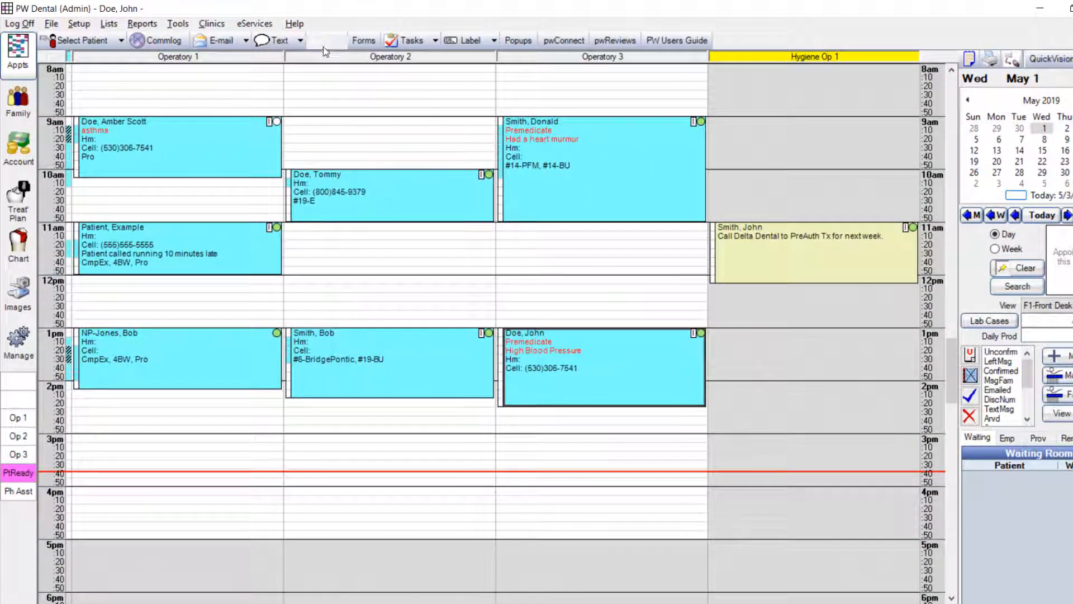
Create the patient list from the Treatment Plan Manager report with its default filters and open on-demand texting for those patients
{"action": "left_click", "coordinate": [156, 25]}
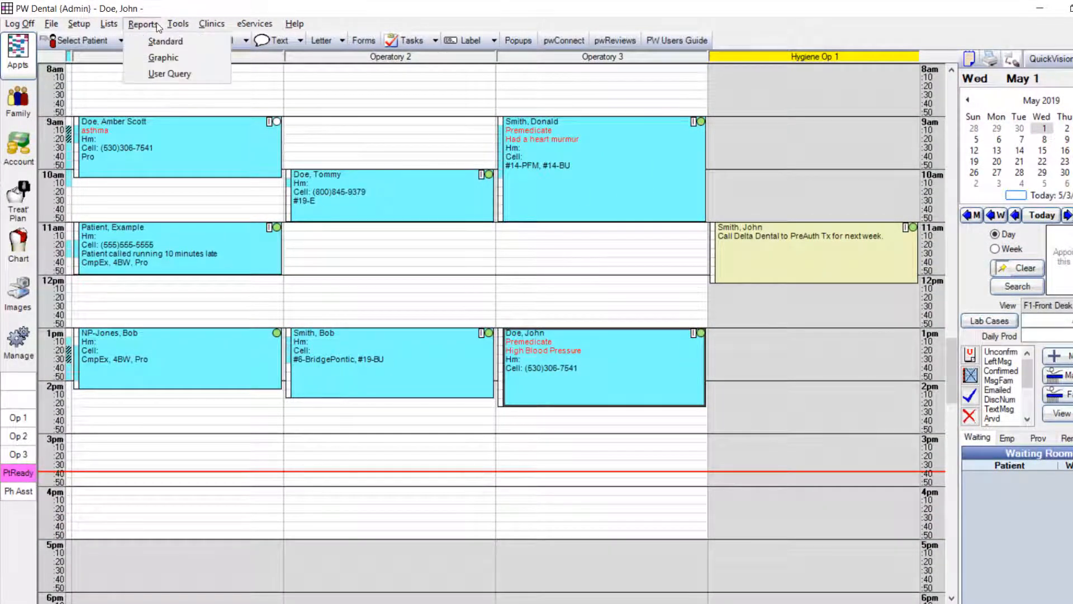
{"action": "left_click", "coordinate": [161, 42]}
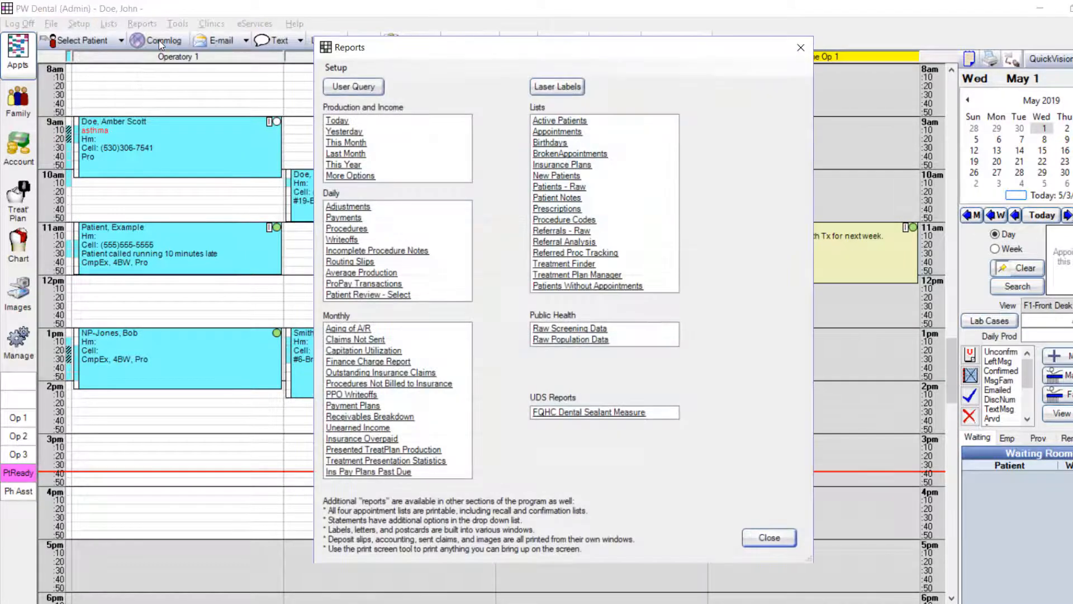
{"action": "left_click", "coordinate": [555, 276]}
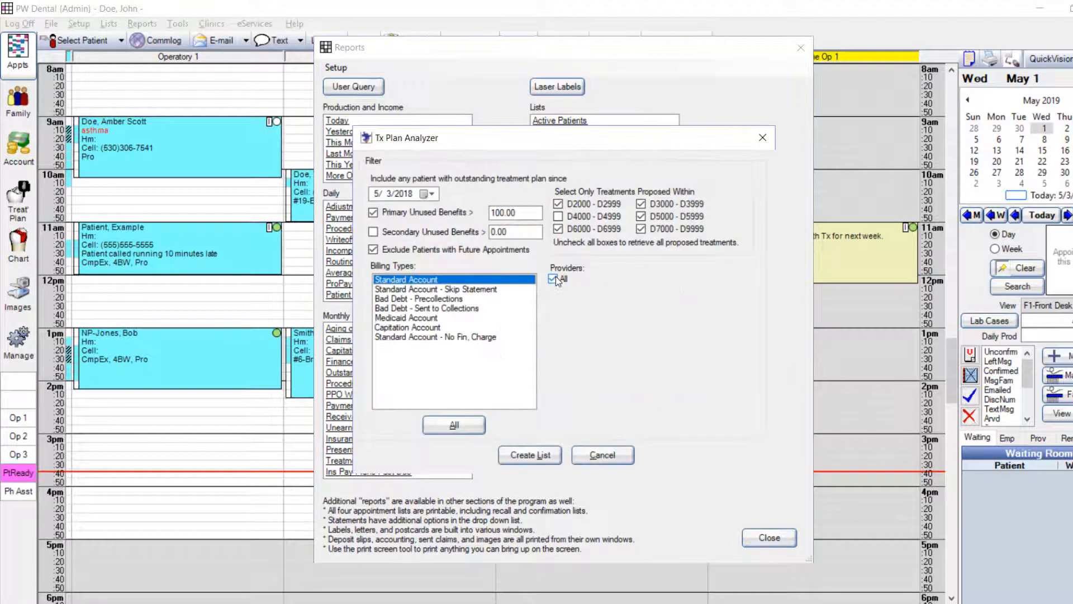
{"action": "left_click", "coordinate": [542, 460]}
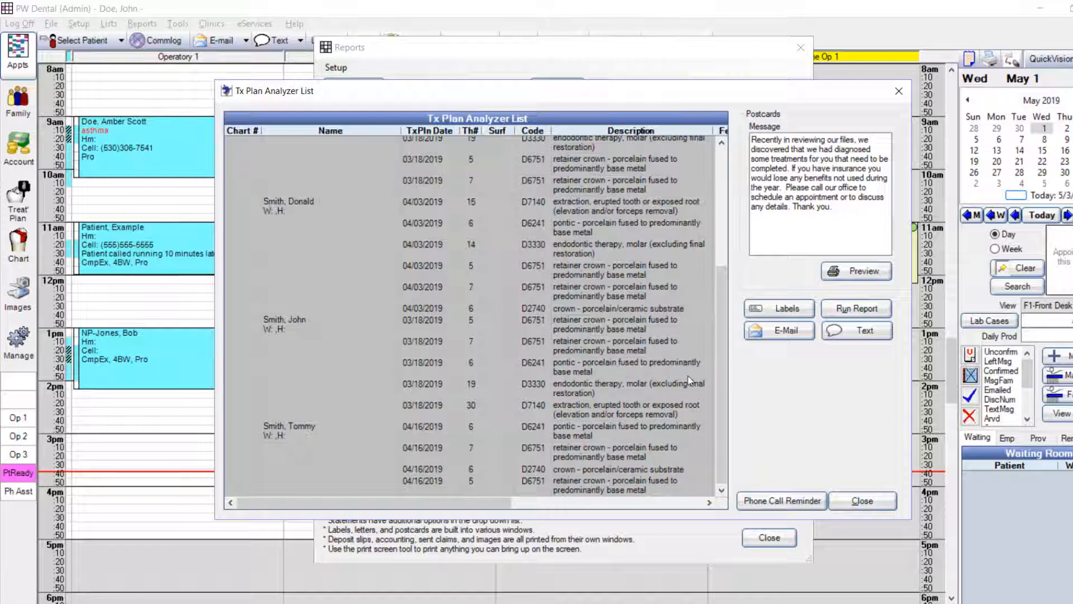
{"action": "left_click", "coordinate": [846, 332]}
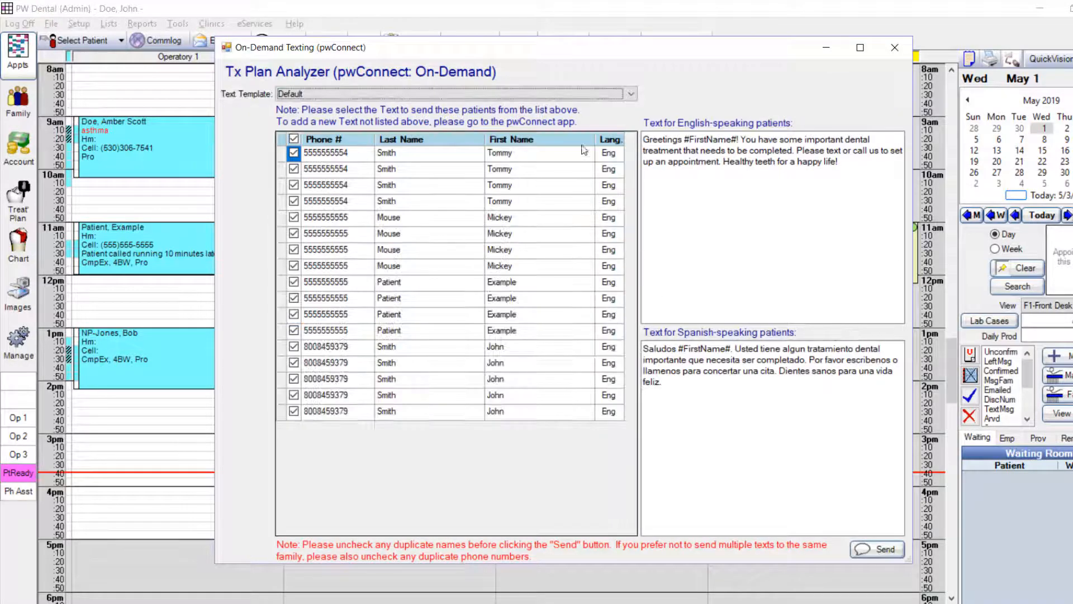
Show the text templates available for the Tx Plan Analyzer on-demand text
{"action": "left_click", "coordinate": [310, 93]}
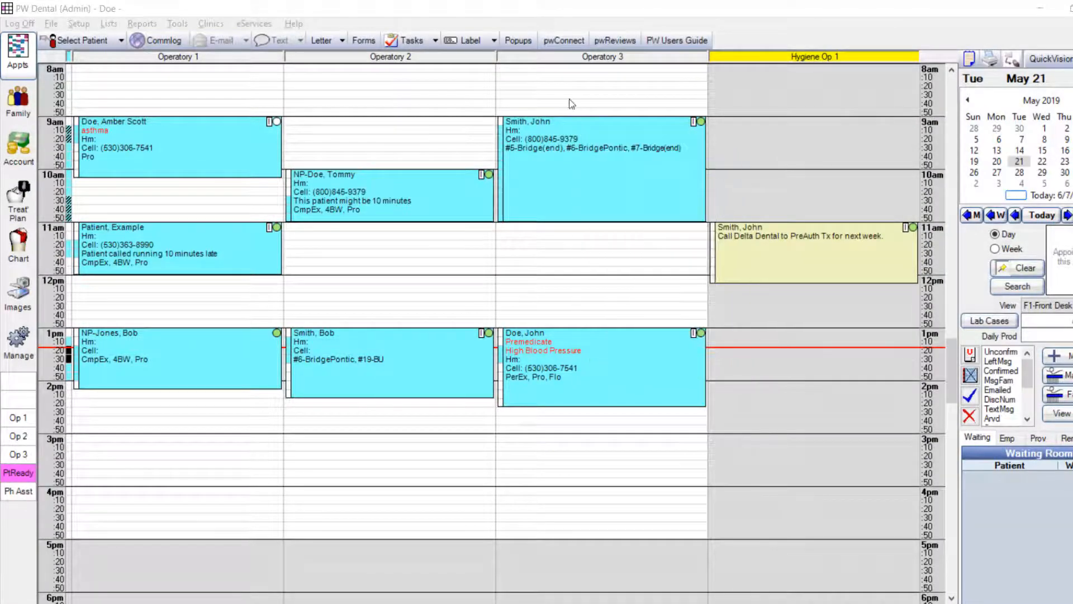
Switch to pwConnect and show the insurance plan choices for a marketing campaign to patients by insurance plan
{"action": "left_click", "coordinate": [559, 45]}
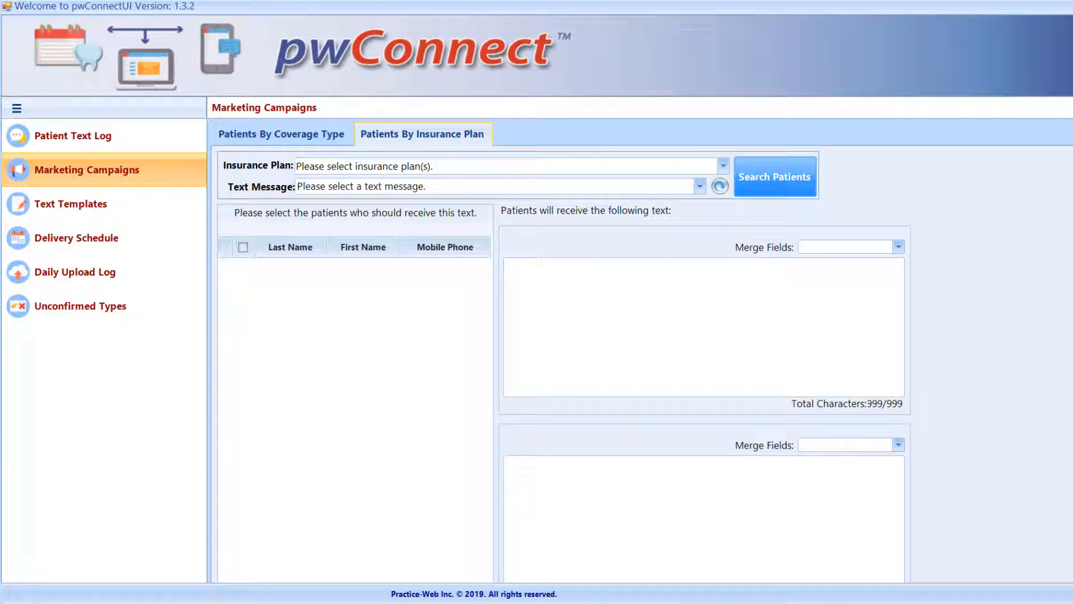
{"action": "left_click", "coordinate": [723, 166]}
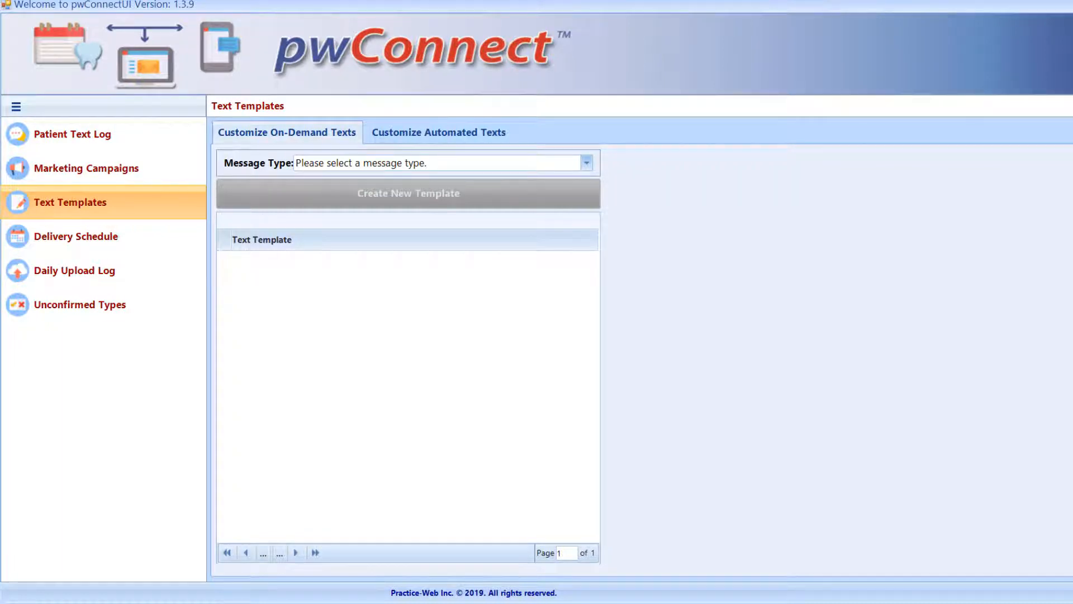
Create a new on-demand text template for the Recall Request message type and name it Past Due Recall
{"action": "left_click", "coordinate": [586, 163]}
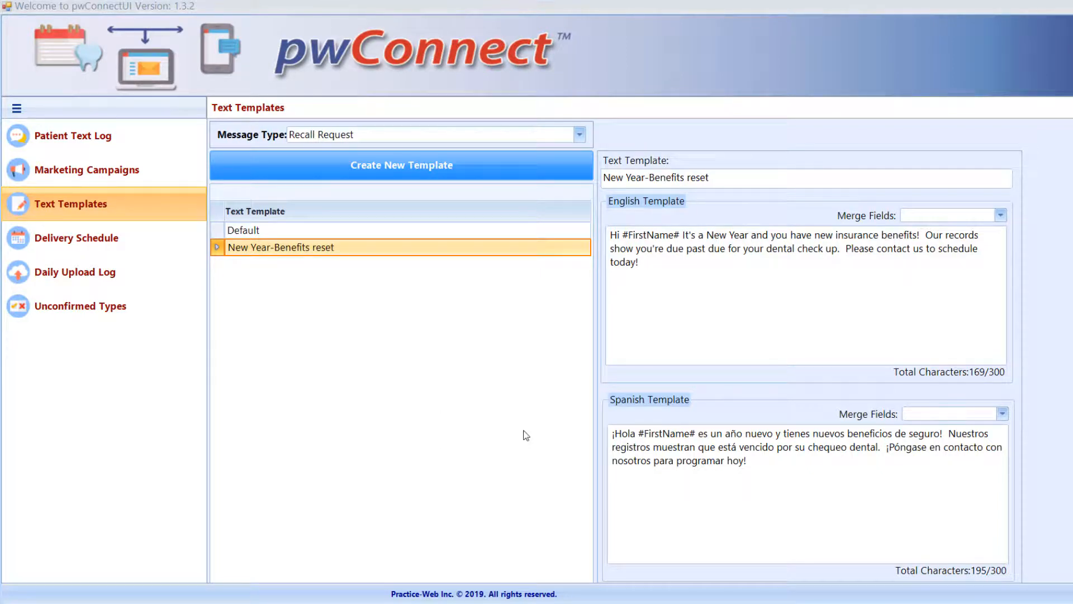
{"action": "left_click", "coordinate": [579, 136]}
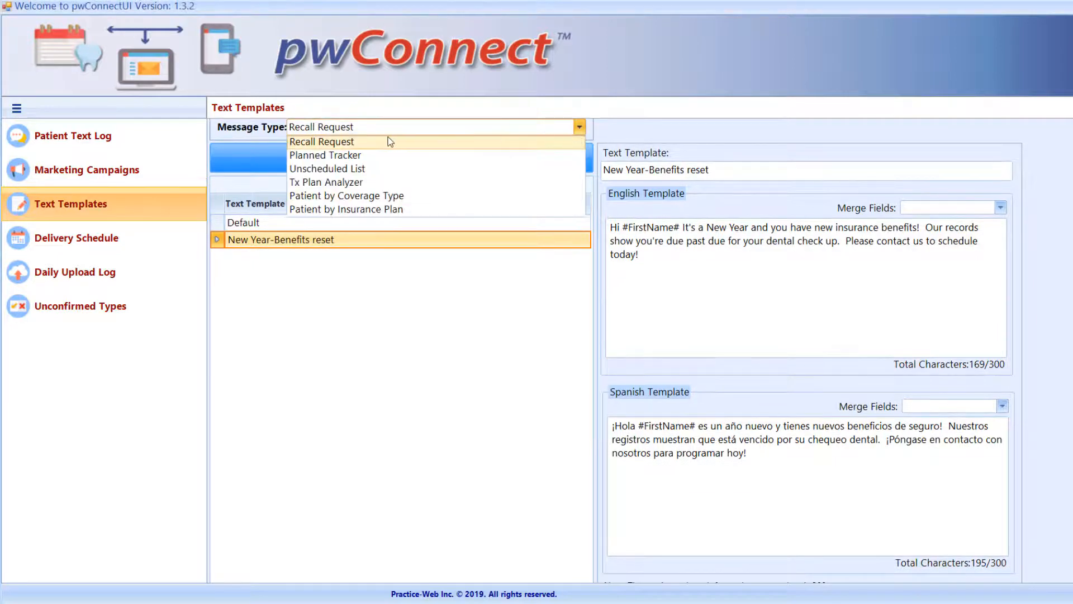
{"action": "left_click", "coordinate": [336, 145]}
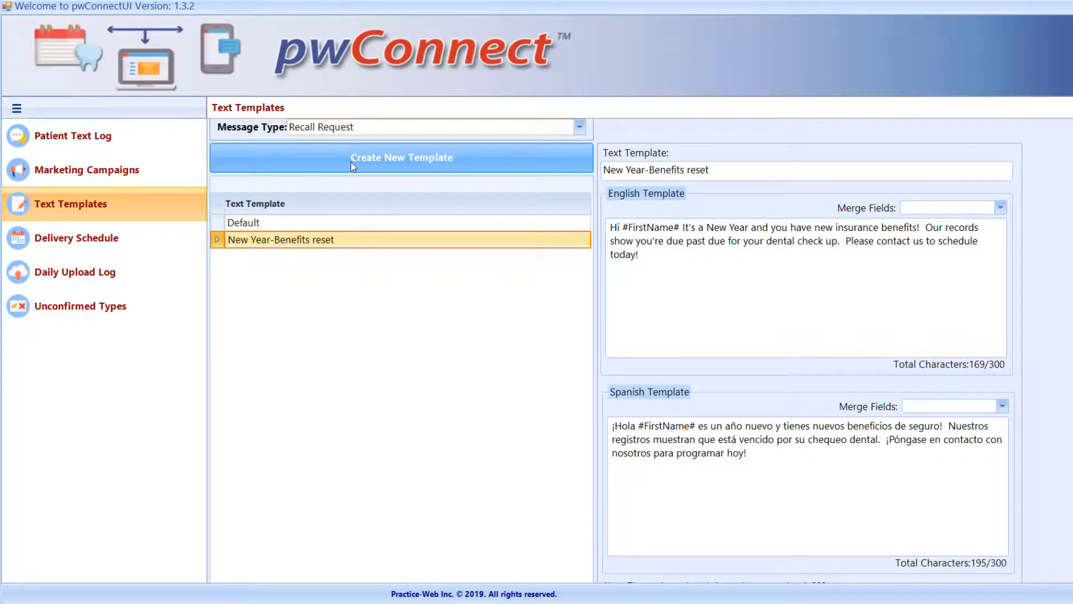
{"action": "left_click", "coordinate": [353, 162]}
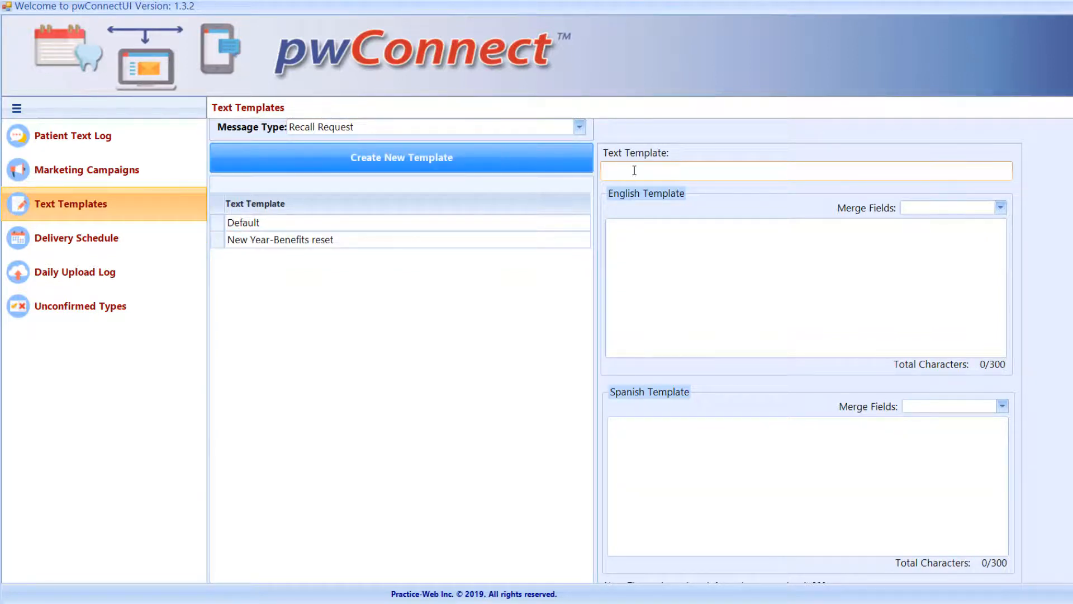
{"action": "type", "text": "Past Due Recall"}
Paste the regular dental check-up reminder into the English template and replace [DueDate] with the #AppointmentDate# merge field
{"action": "right_click", "coordinate": [611, 223]}
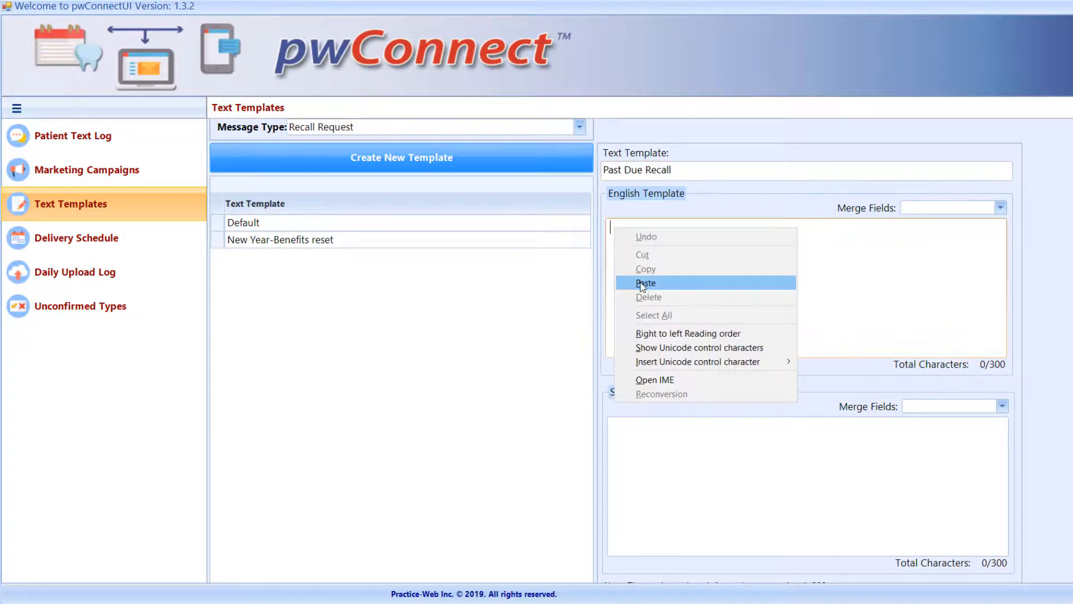
{"action": "left_click", "coordinate": [642, 281]}
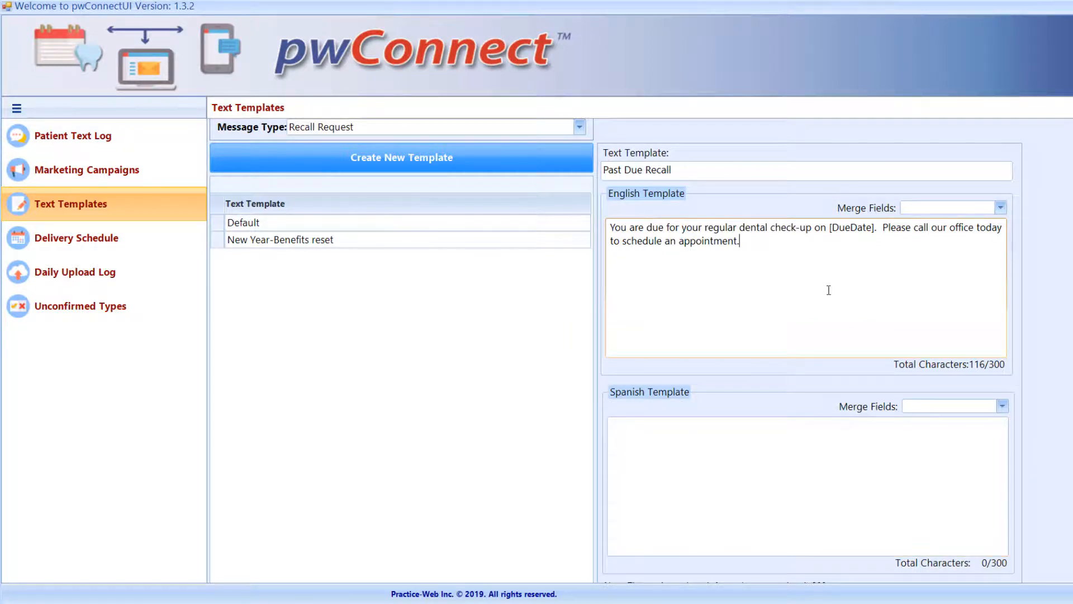
{"action": "left_click_drag", "start_coordinate": [877, 226], "coordinate": [826, 228]}
{"action": "key", "text": "Delete"}
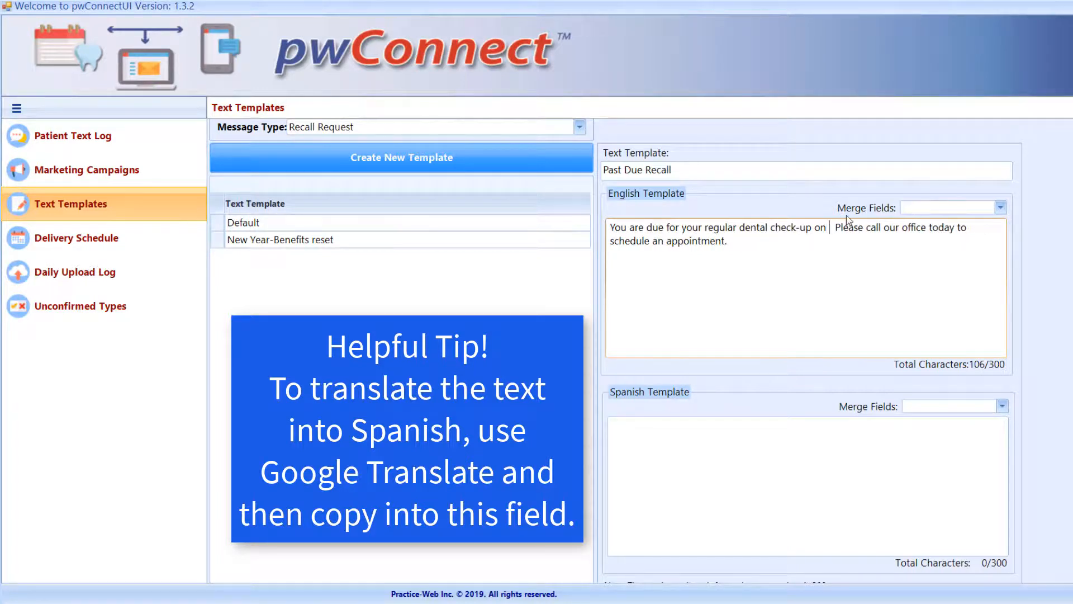
{"action": "left_click", "coordinate": [1000, 207]}
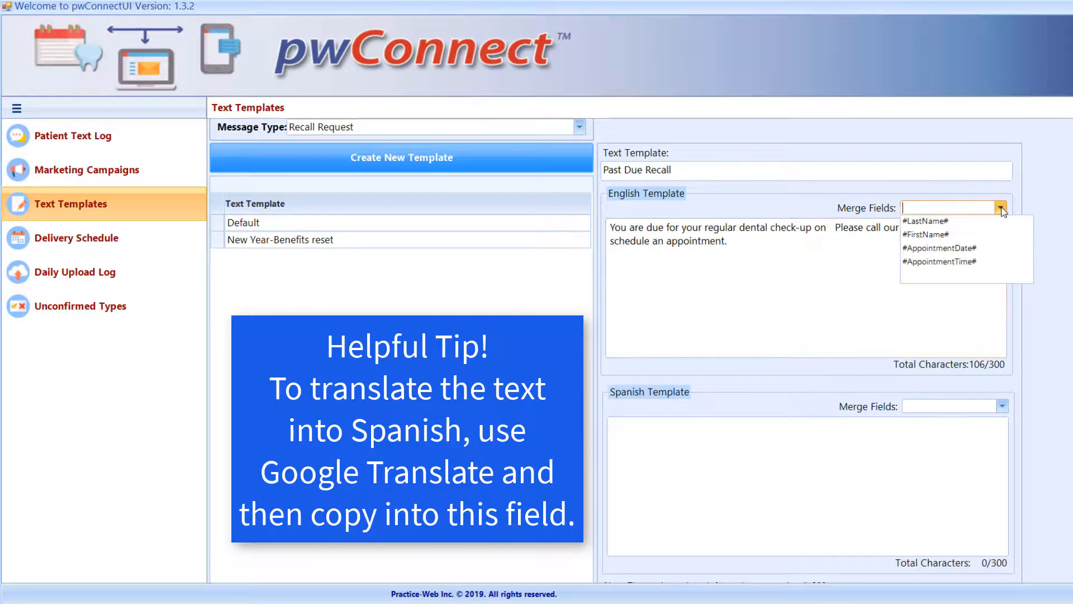
{"action": "left_click", "coordinate": [961, 252]}
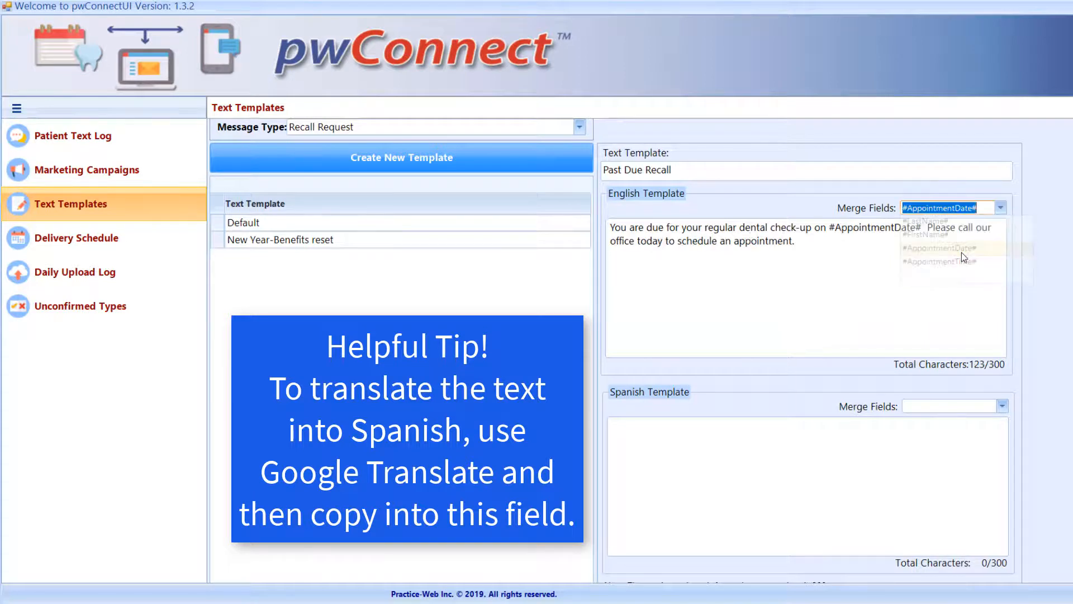
Paste the Spanish translation of the check-up reminder into the Spanish template and add the finished template
{"action": "scroll", "coordinate": [651, 397], "scroll_direction": "down", "scroll_amount": 1}
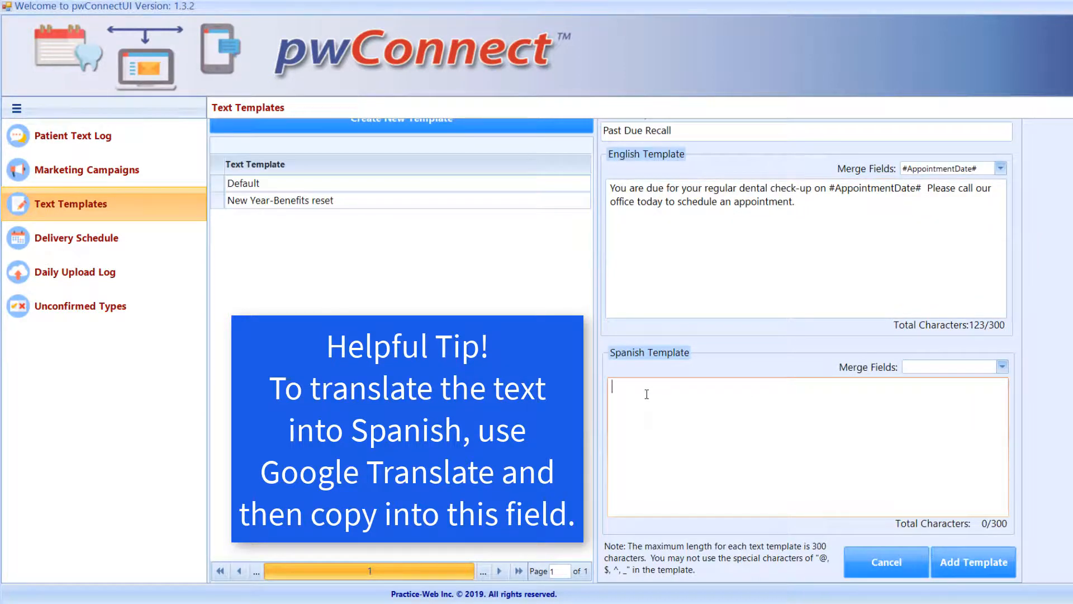
{"action": "right_click", "coordinate": [647, 392]}
{"action": "left_click", "coordinate": [675, 448]}
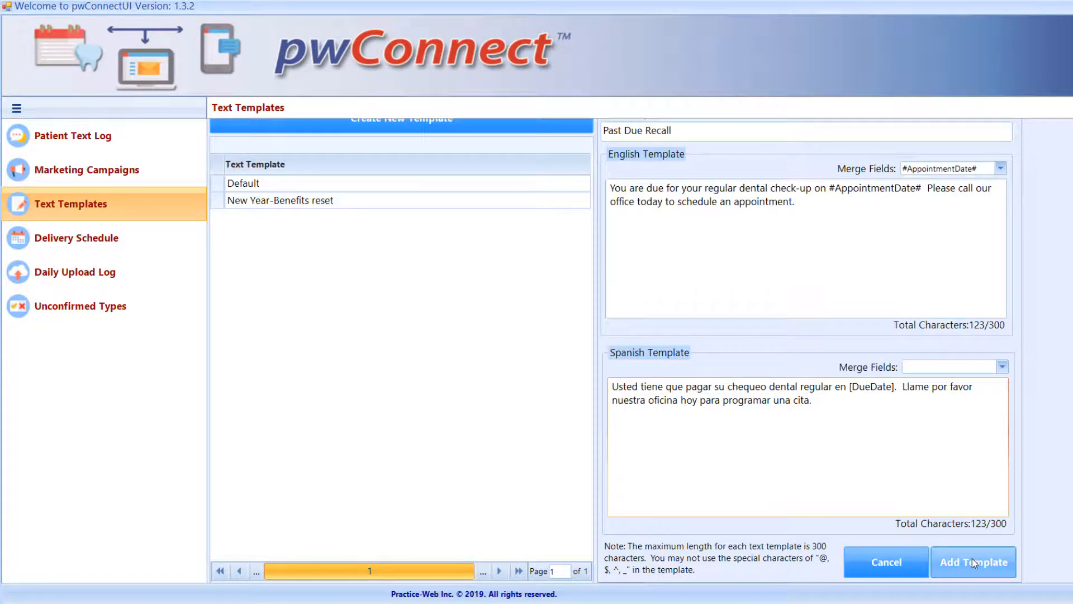
{"action": "left_click", "coordinate": [971, 559]}
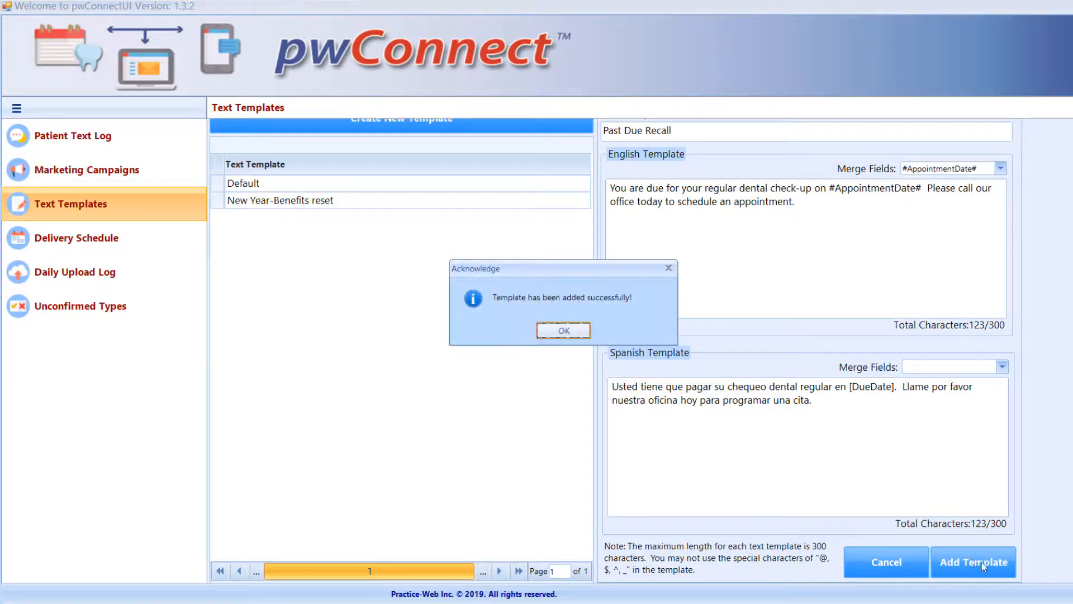
{"action": "left_click", "coordinate": [565, 330]}
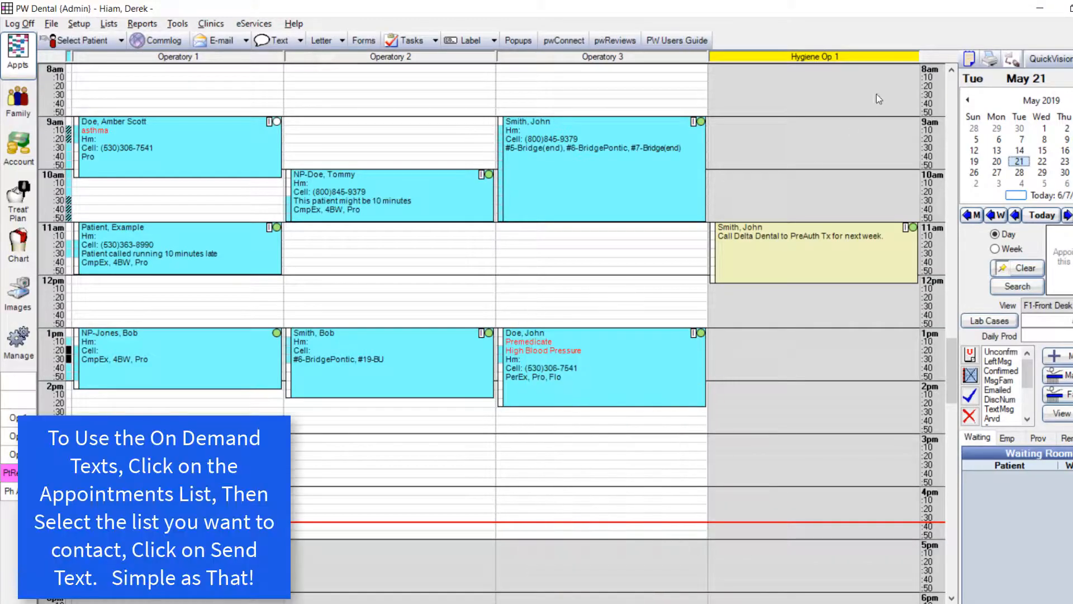
In PW Dental, open the Recall List from the appointment lists, start a text to its patients and choose the Past Due Recall template
{"action": "left_click", "coordinate": [969, 58]}
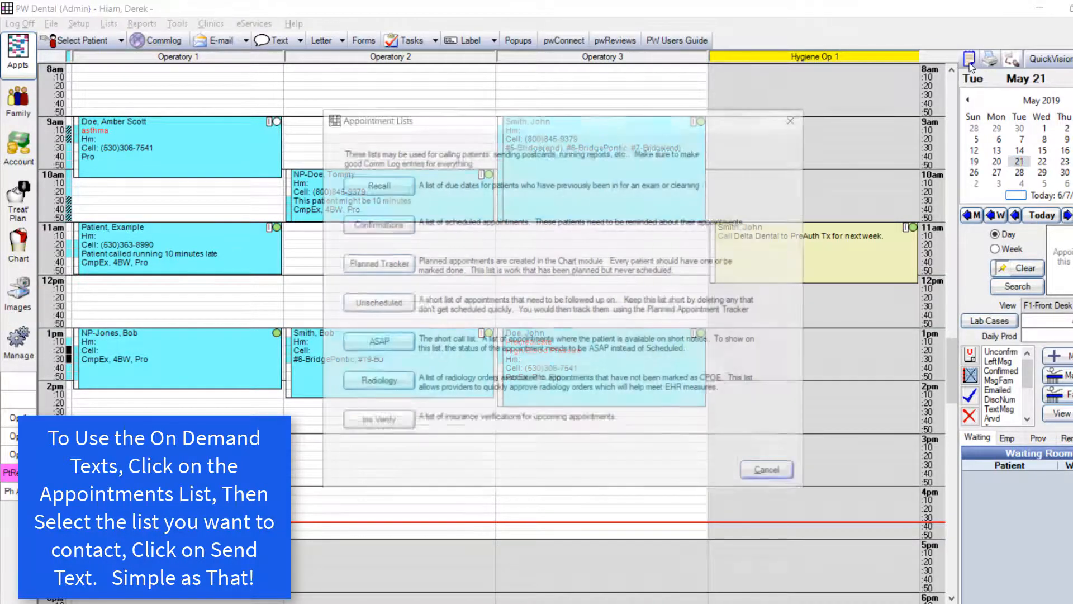
{"action": "left_click", "coordinate": [387, 184]}
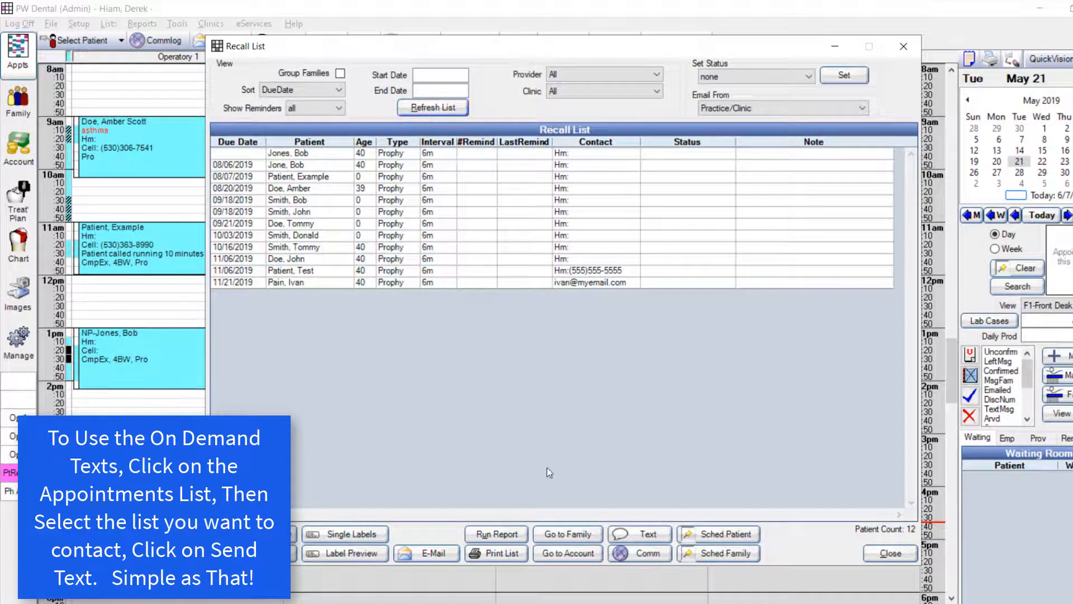
{"action": "left_click", "coordinate": [630, 533]}
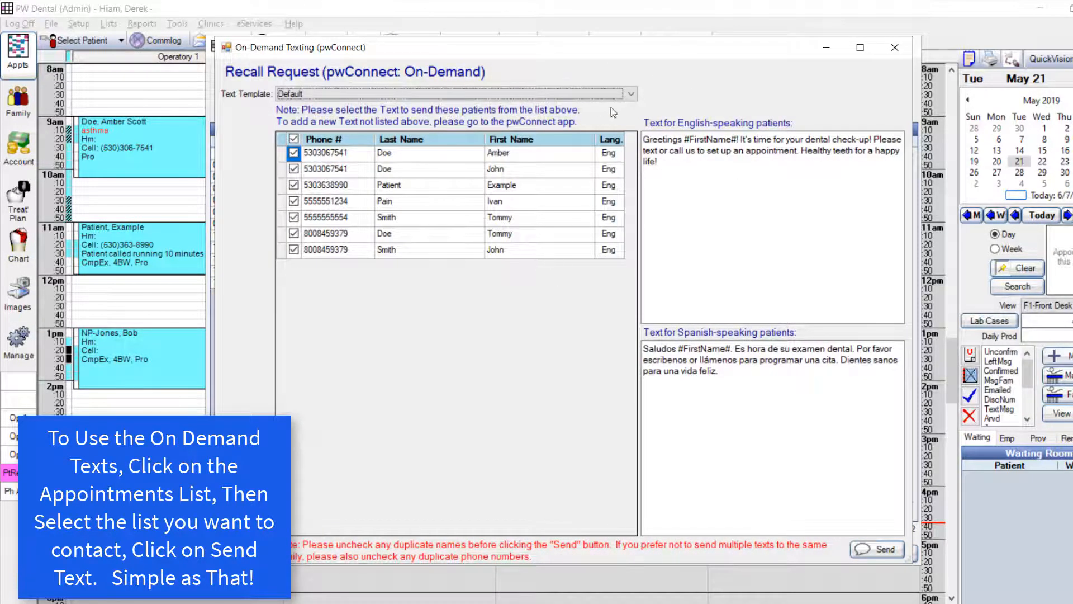
{"action": "left_click", "coordinate": [452, 93]}
{"action": "left_click", "coordinate": [326, 124]}
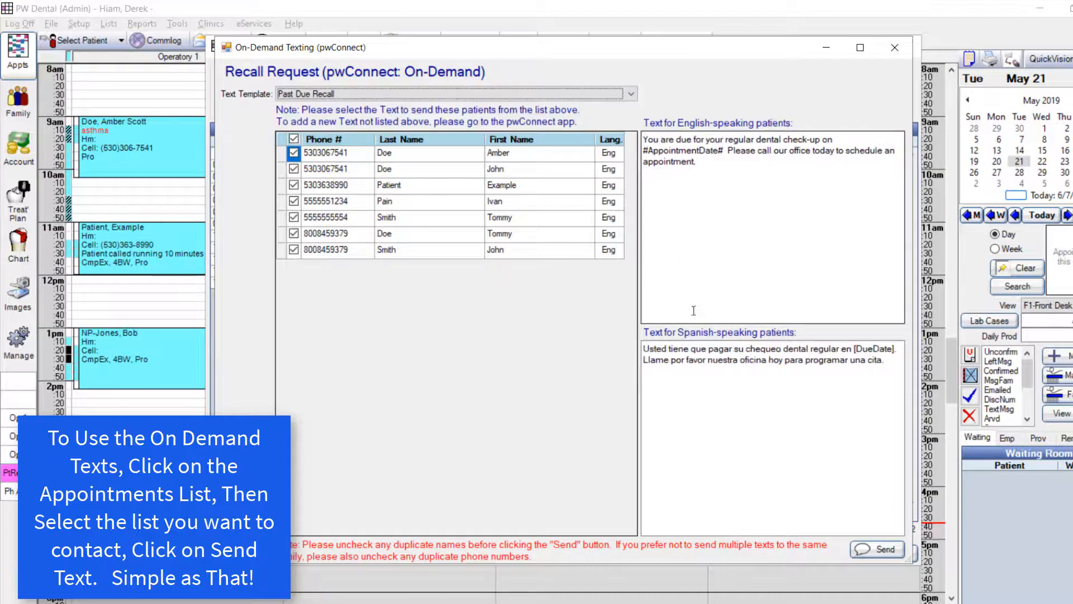